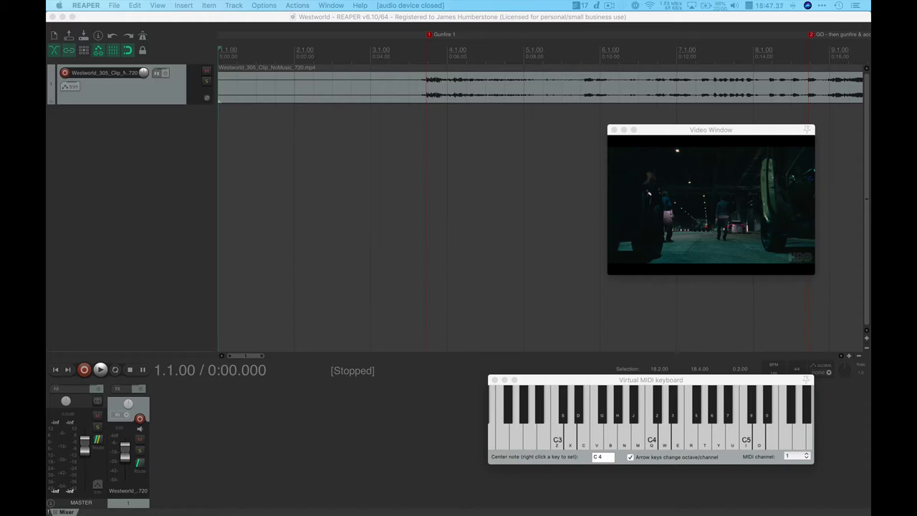
- Bring the Chrome window with the Spitfire Audio LABS page to the front
key(ctrl+Right)
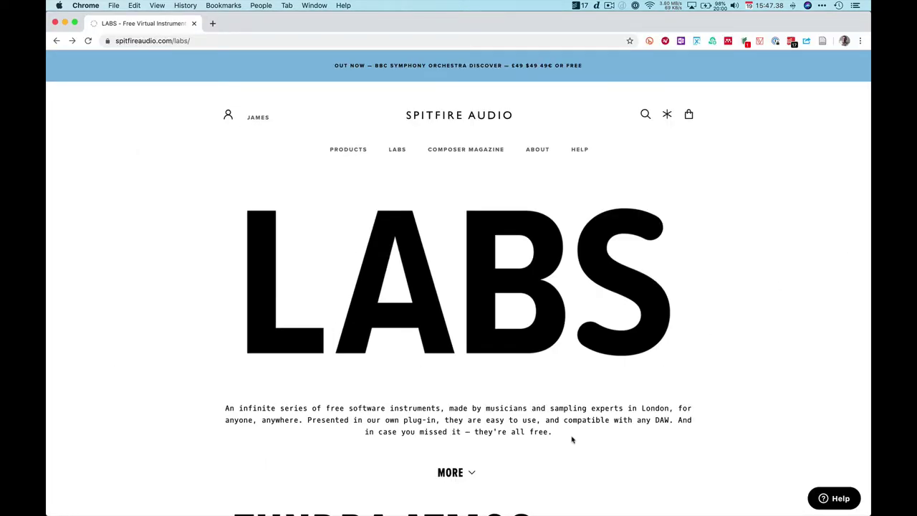
scroll(571, 436, down, 3)
scroll(572, 439, down, 10)
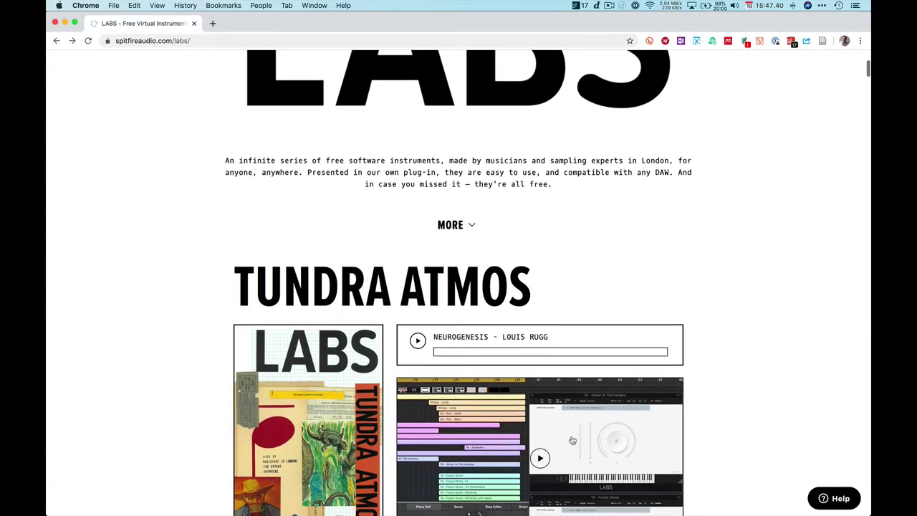
scroll(571, 436, down, 11)
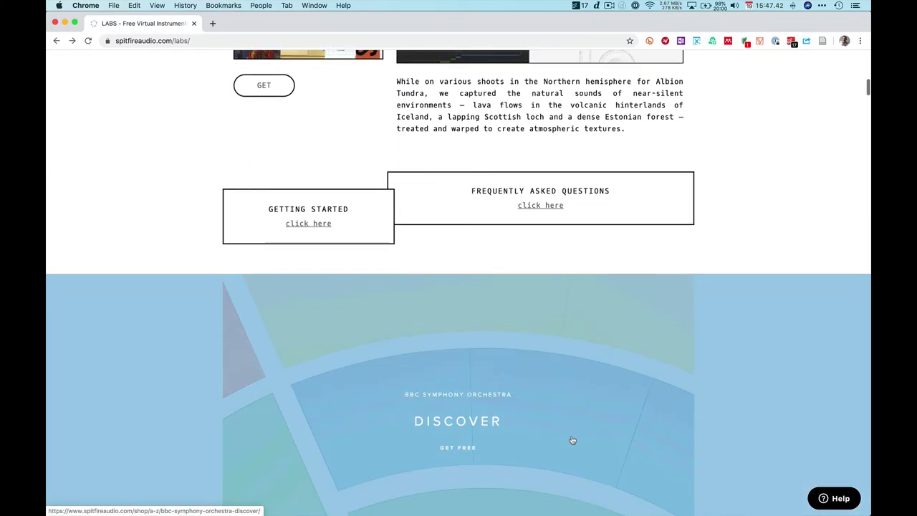
scroll(572, 438, down, 5)
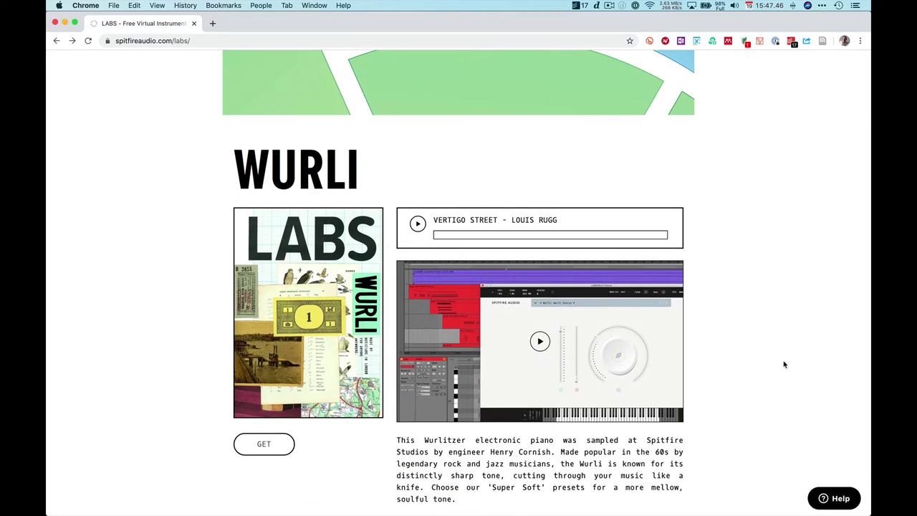
scroll(800, 369, down, 8)
scroll(801, 370, up, 4)
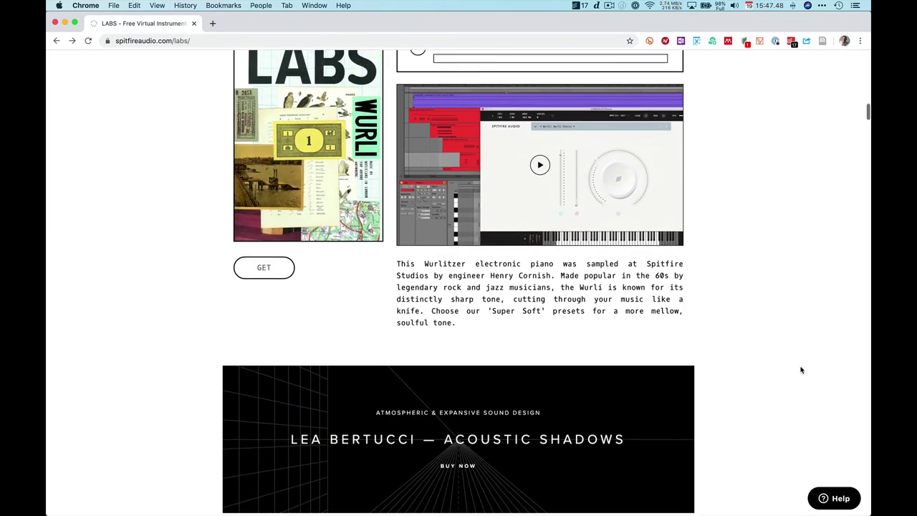
scroll(801, 369, down, 7)
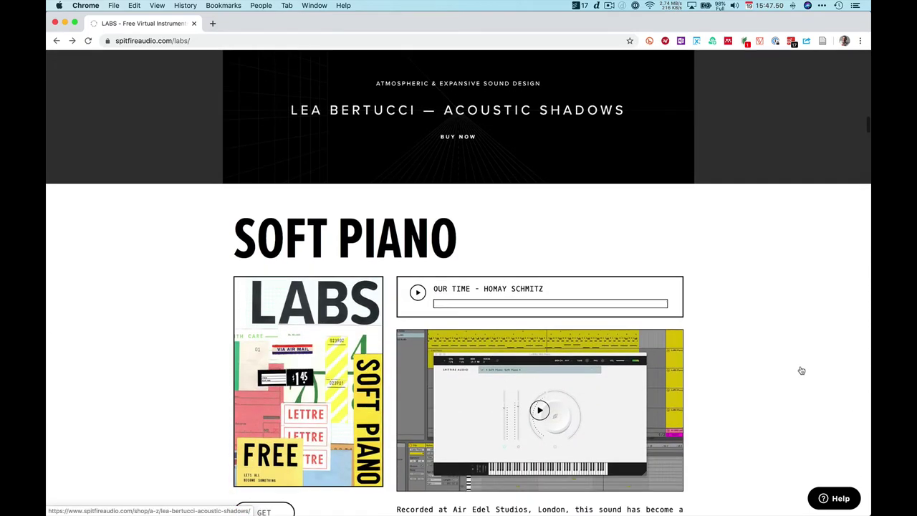
scroll(801, 369, down, 9)
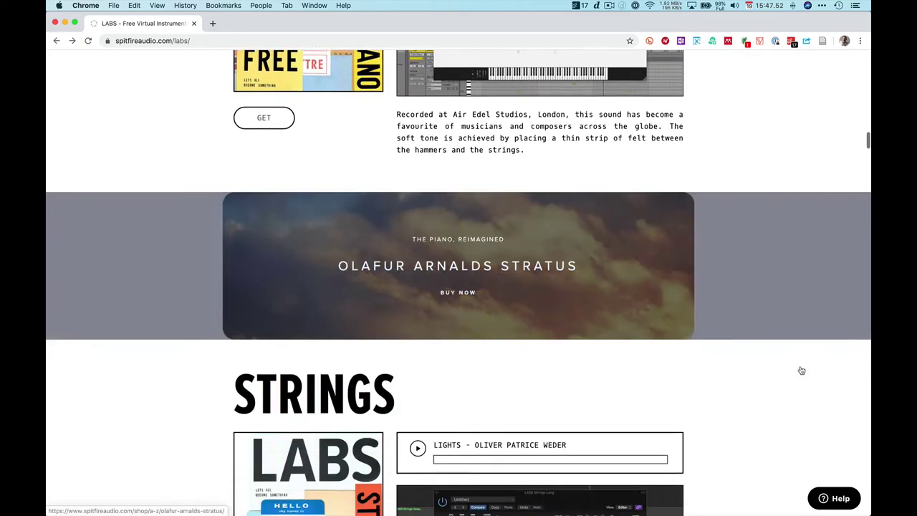
scroll(801, 370, down, 6)
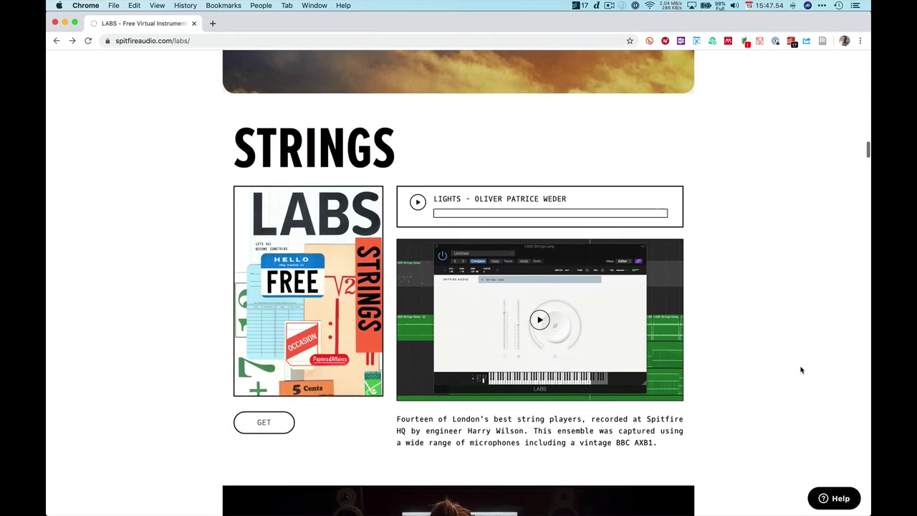
scroll(801, 369, down, 13)
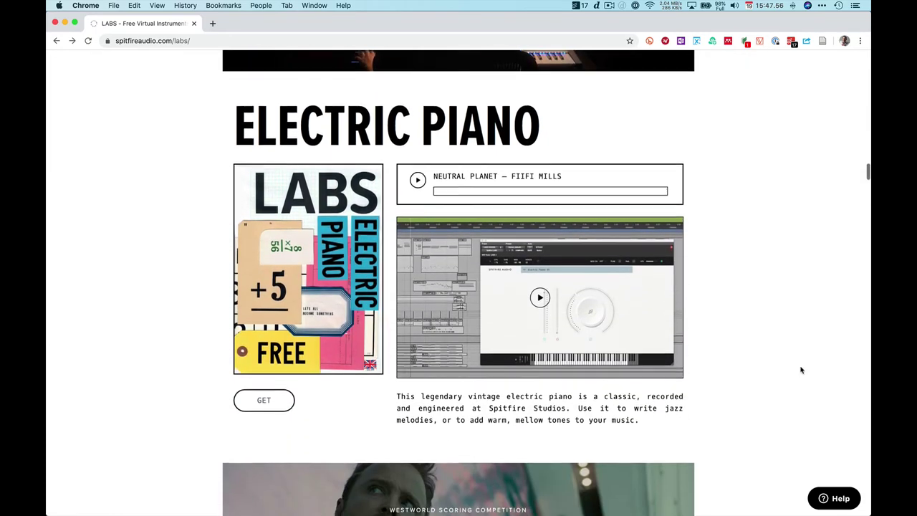
scroll(801, 370, down, 2)
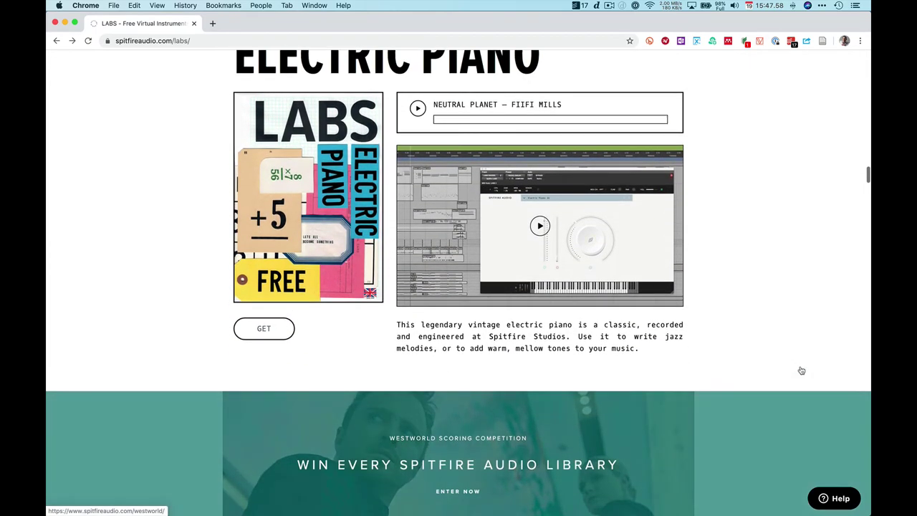
scroll(800, 369, up, 3)
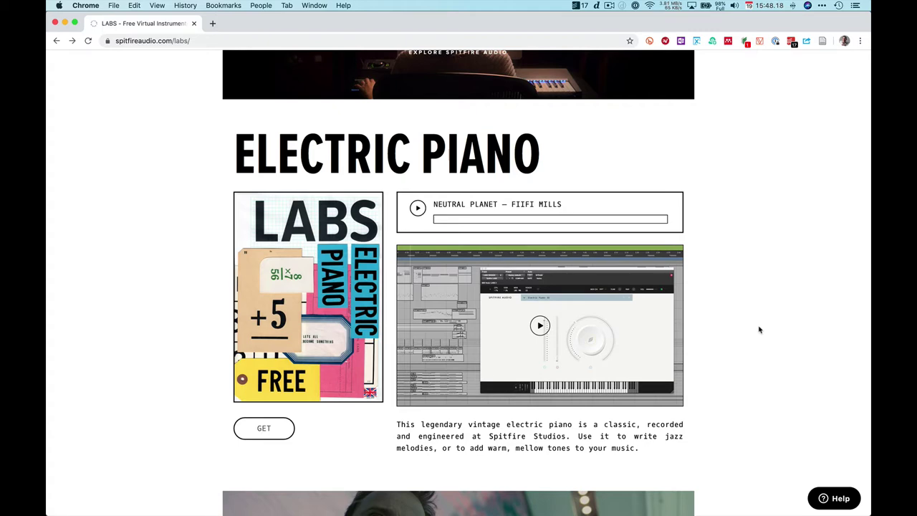
scroll(759, 329, down, 15)
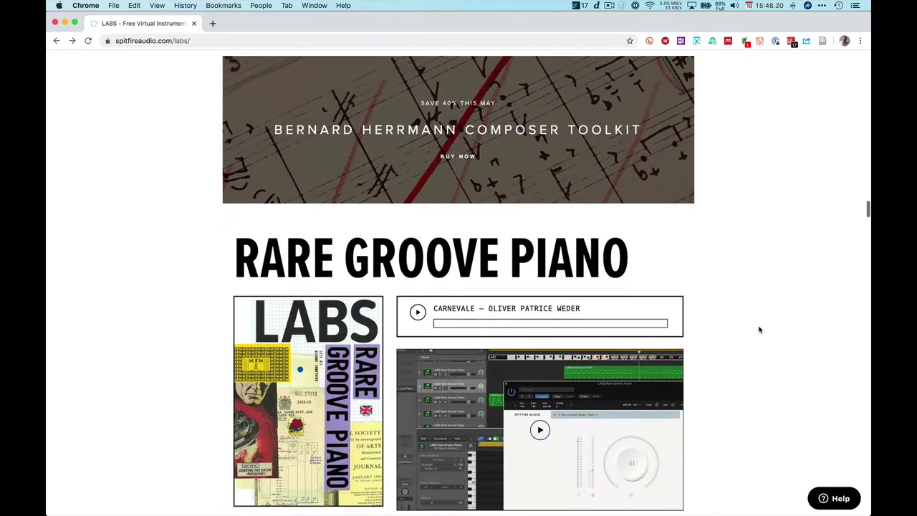
scroll(759, 329, down, 3)
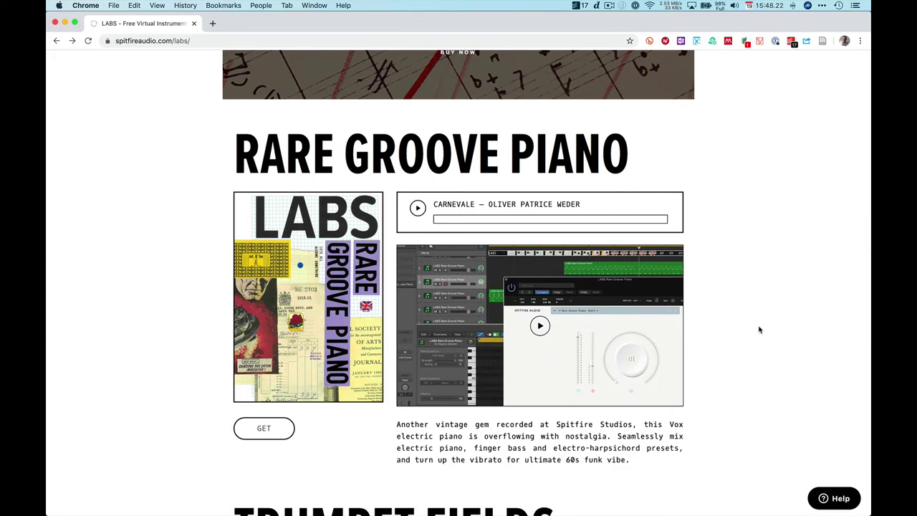
scroll(759, 329, down, 8)
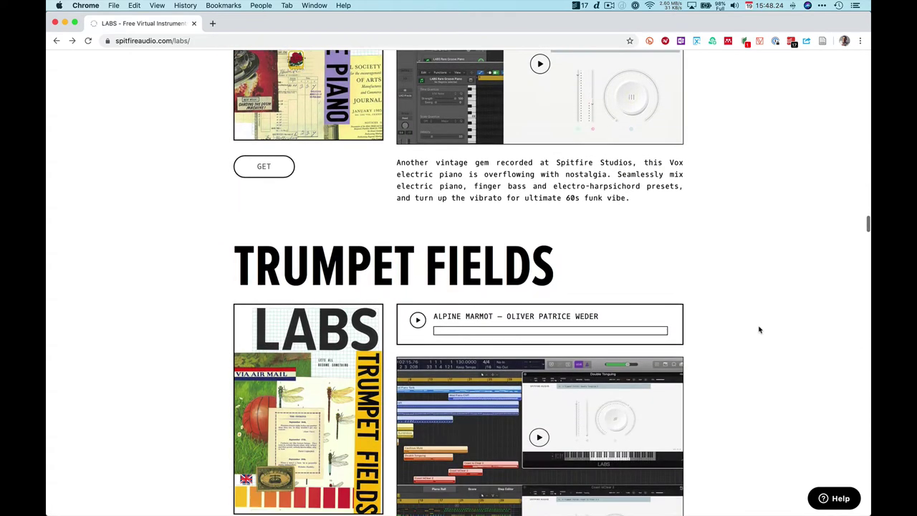
scroll(759, 329, down, 1)
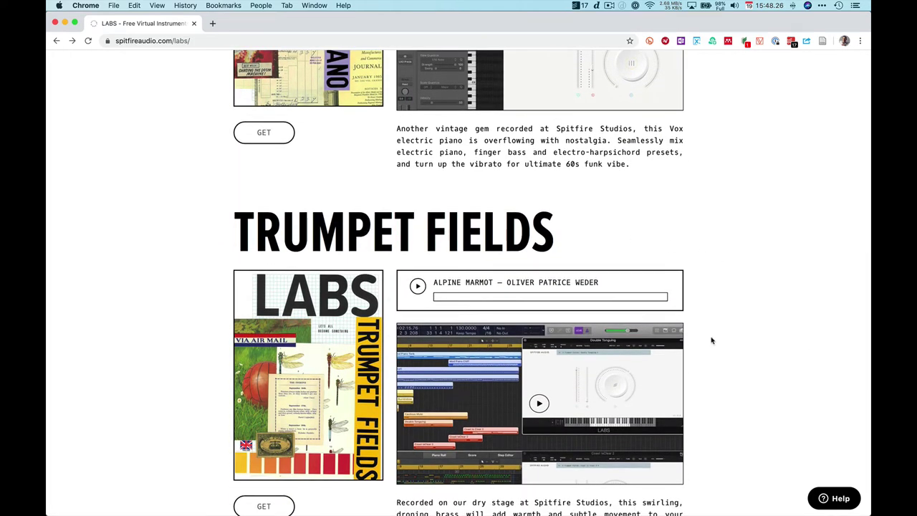
scroll(711, 341, down, 20)
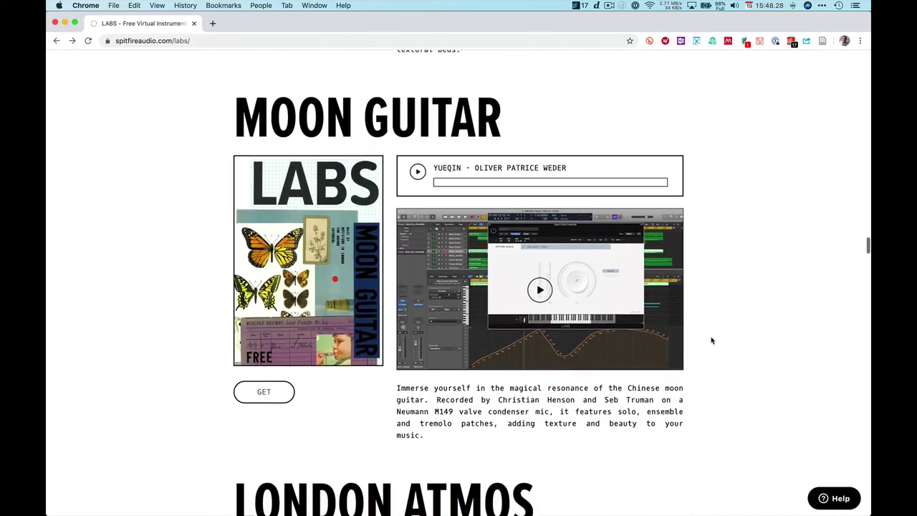
scroll(711, 340, down, 9)
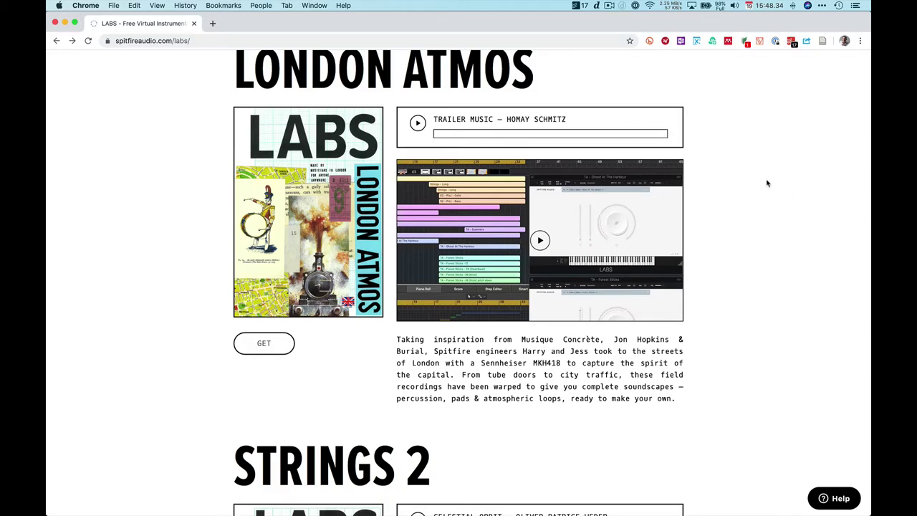
scroll(766, 182, down, 10)
scroll(766, 182, up, 20)
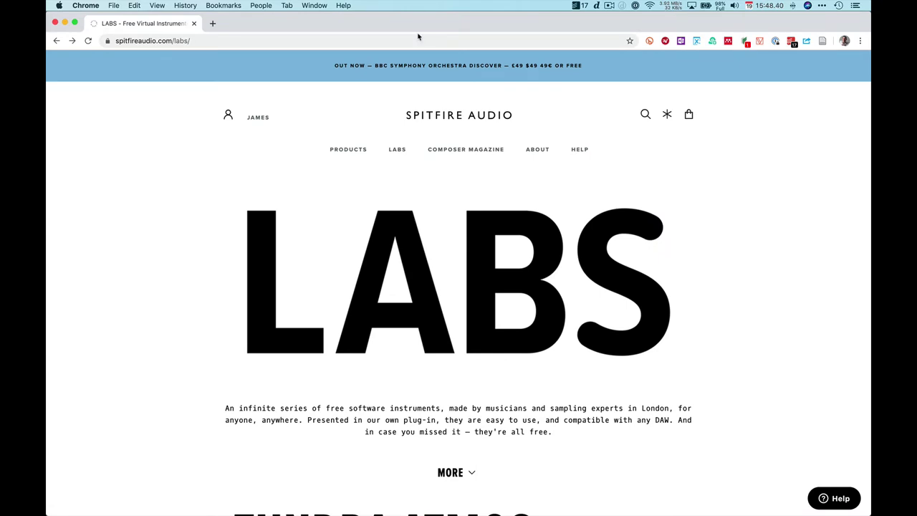
- Return to the Westworld REAPER project and bring up the Track menu
key(super+Tab)
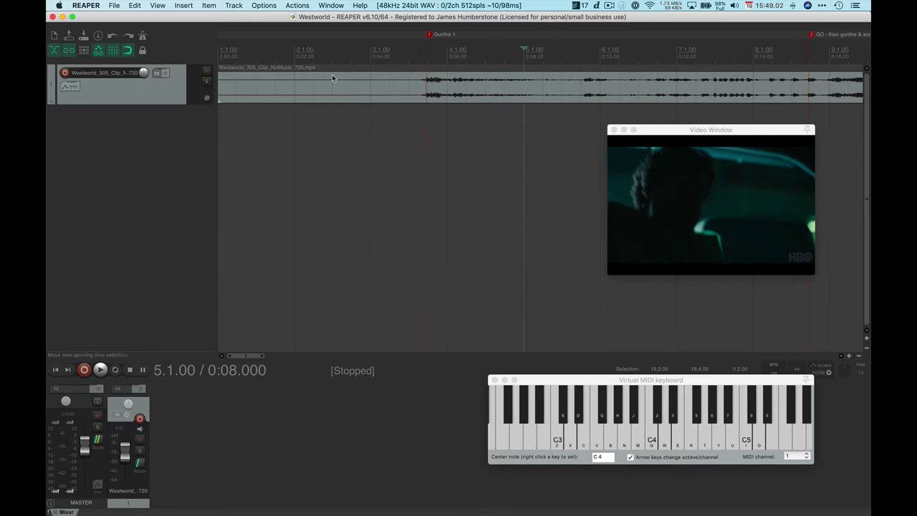
click(237, 6)
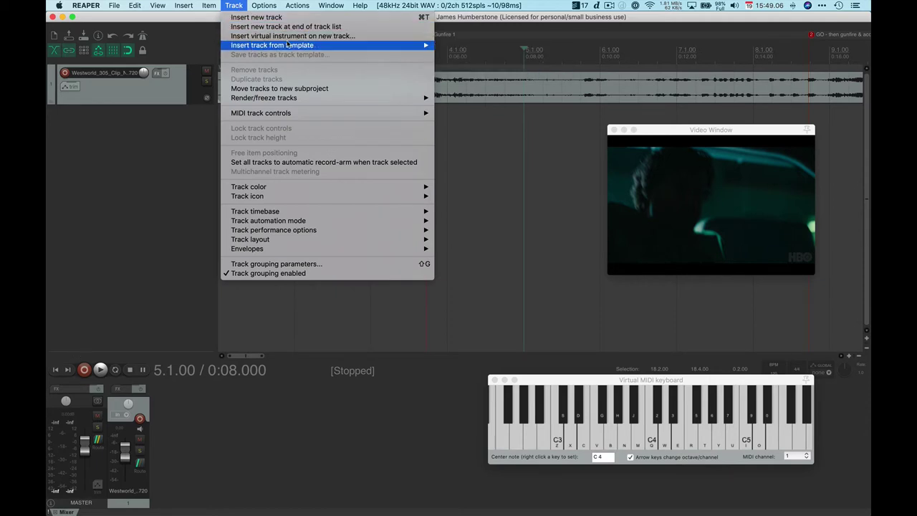
- Choose Insert virtual instrument on new track and expand the All Plugins and Categories groups
click(324, 38)
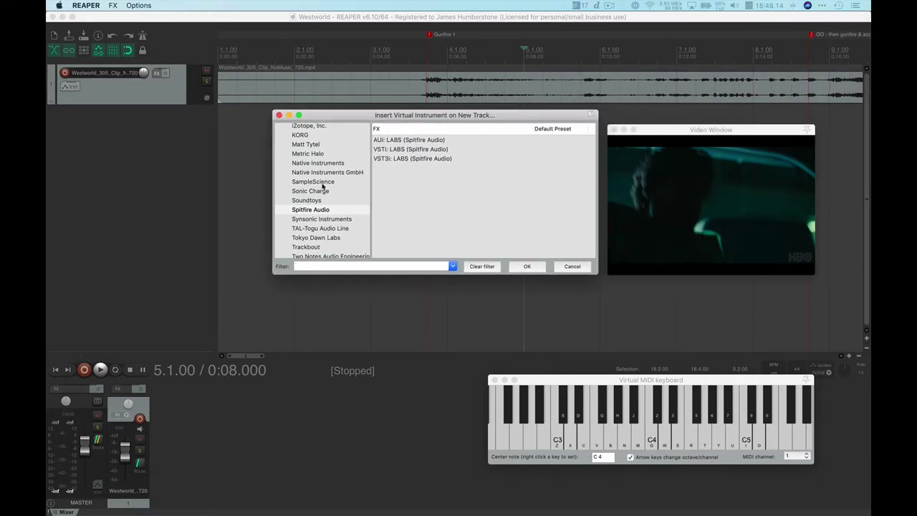
scroll(311, 155, up, 5)
click(280, 127)
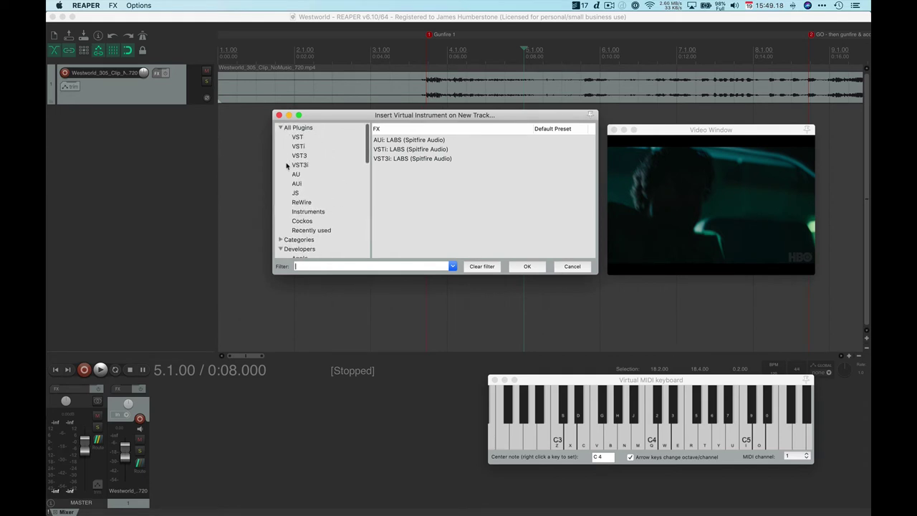
scroll(290, 170, down, 4)
click(280, 158)
scroll(316, 161, up, 3)
scroll(315, 243, down, 3)
scroll(315, 243, down, 2)
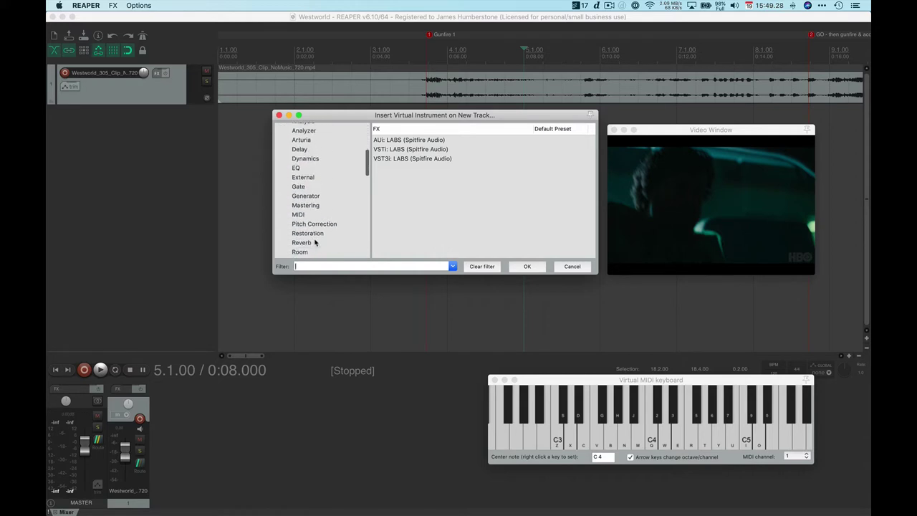
scroll(314, 243, down, 1)
scroll(311, 247, up, 10)
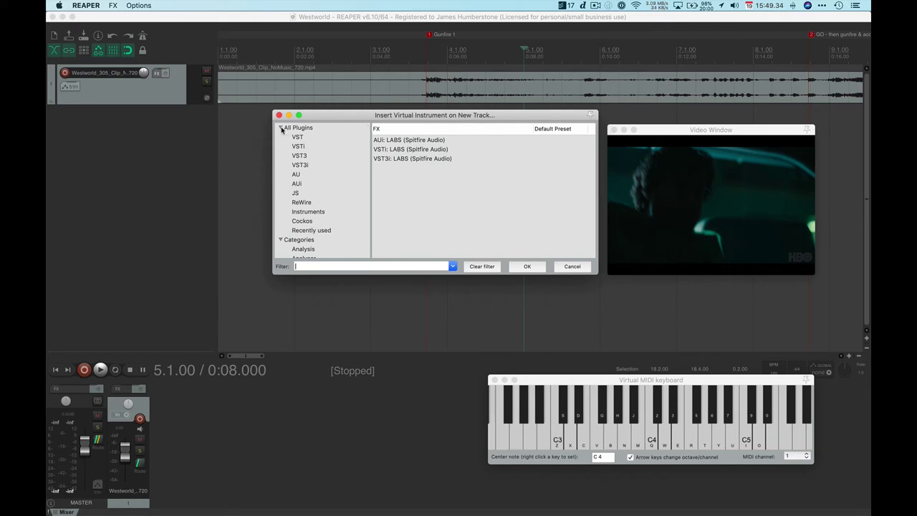
- Collapse All Plugins and Categories, then select Spitfire Audio in the Developers list
click(280, 128)
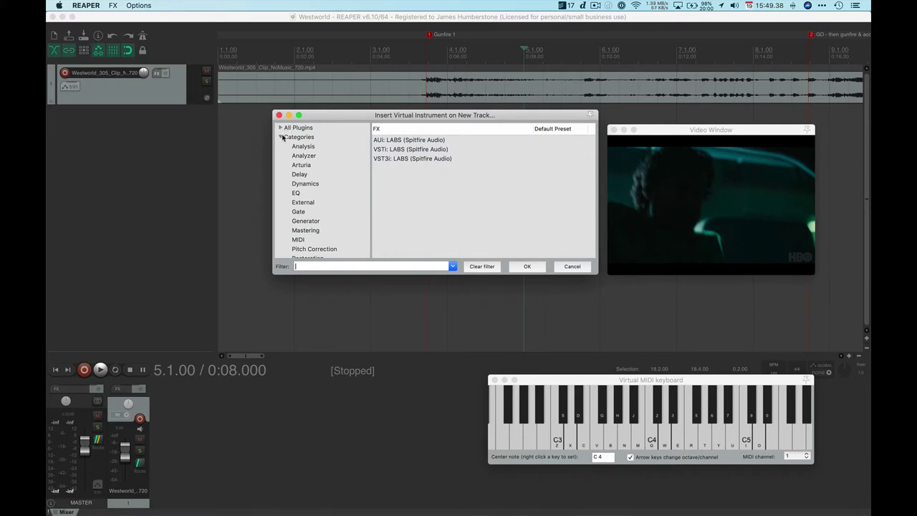
click(281, 137)
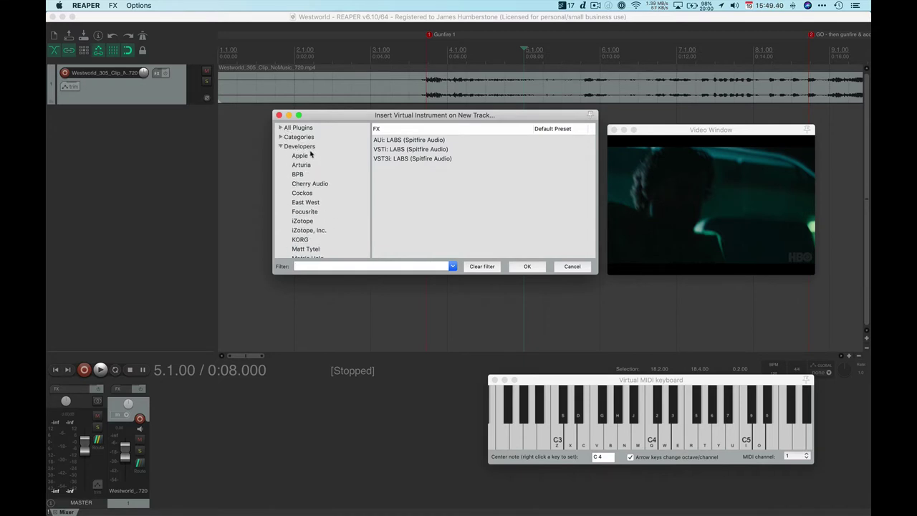
scroll(336, 205, down, 5)
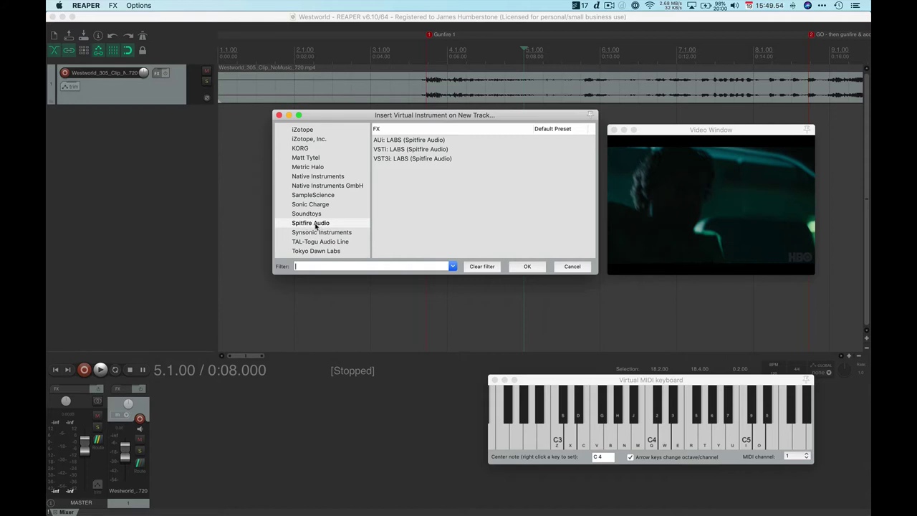
click(319, 226)
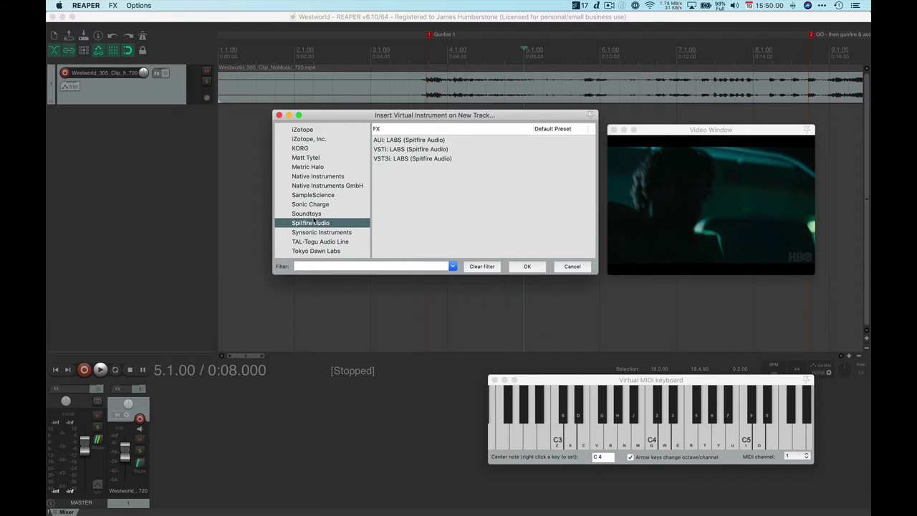
scroll(302, 197, up, 3)
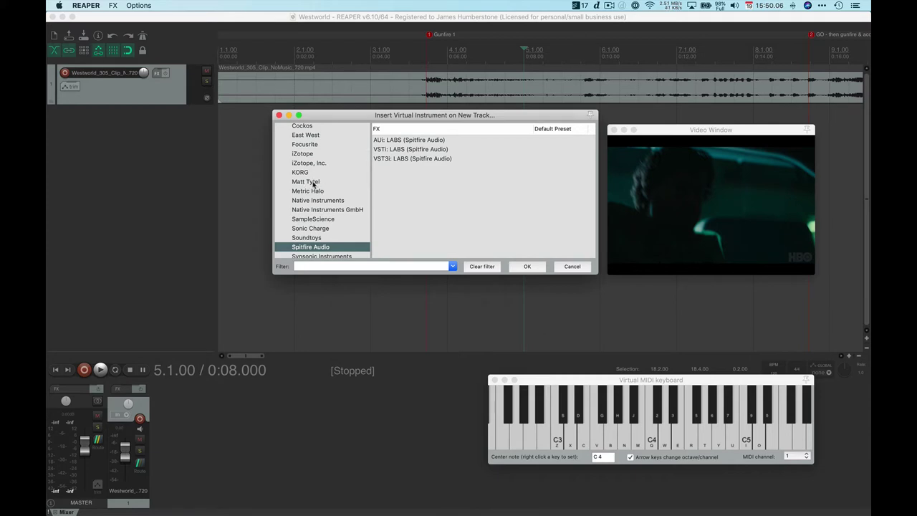
scroll(313, 184, down, 5)
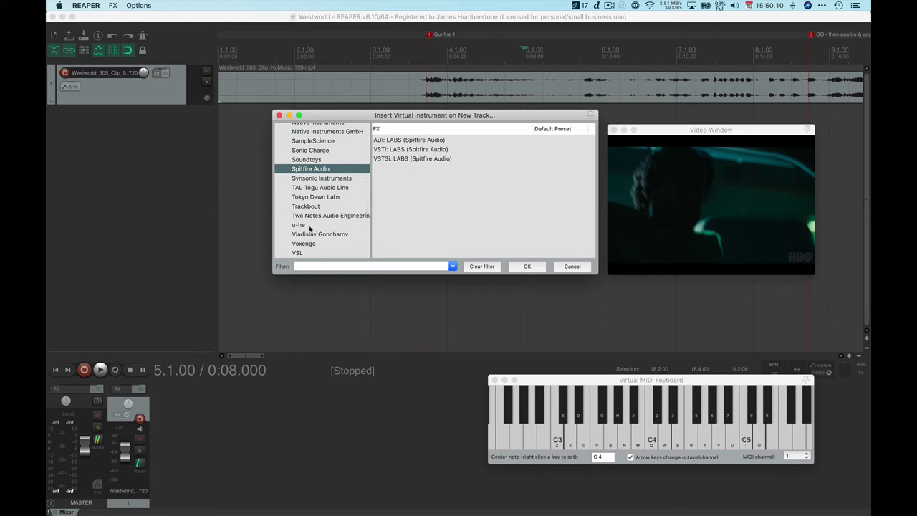
scroll(309, 204, up, 12)
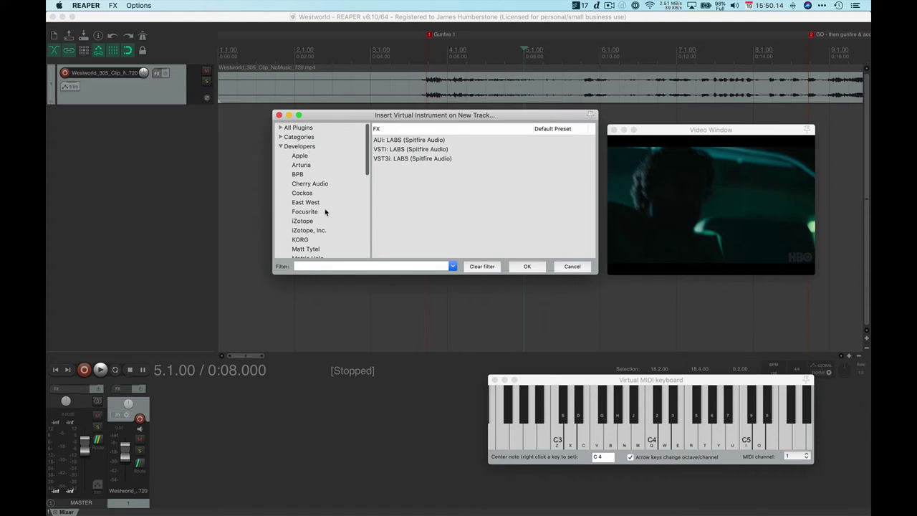
scroll(318, 235, down, 1)
scroll(317, 235, down, 5)
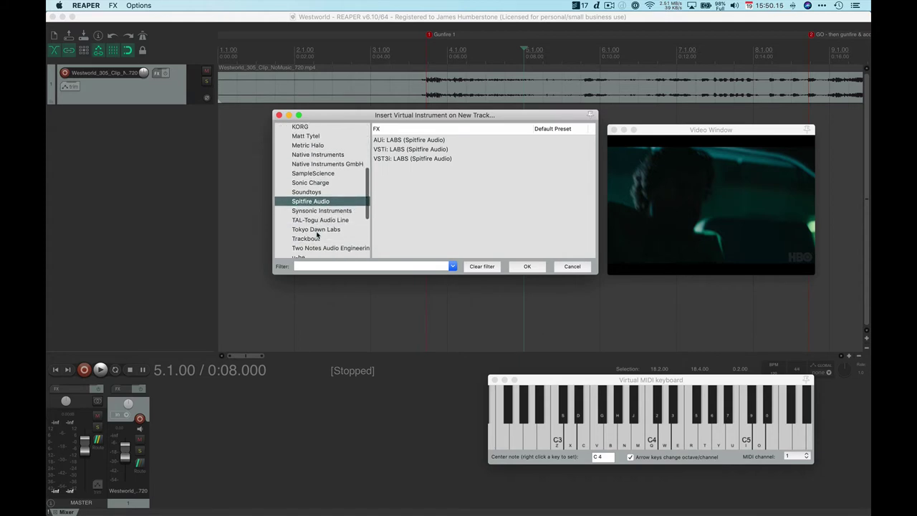
- Select 'AU: LABS (Spitfire Audio)' as the instrument for the new track
click(408, 141)
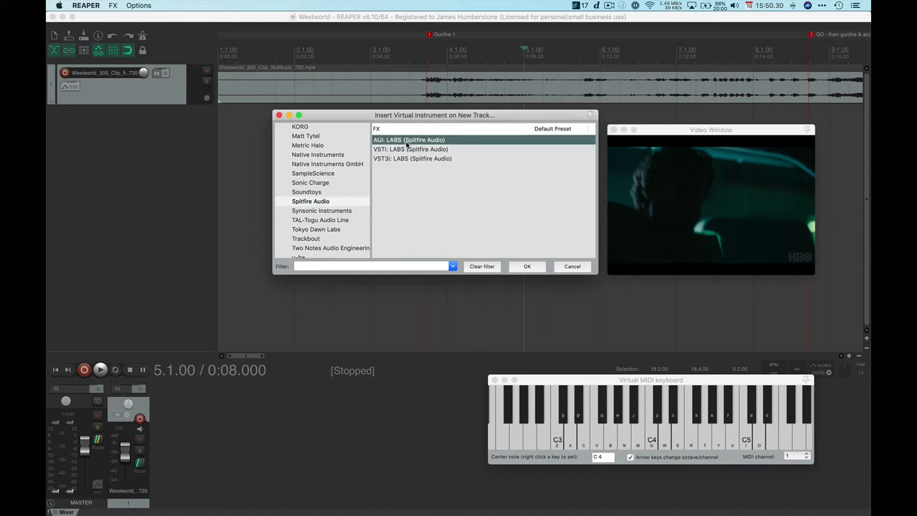
- Create the LABS track and reposition its plugin window showing the Soft Piano patch
click(528, 267)
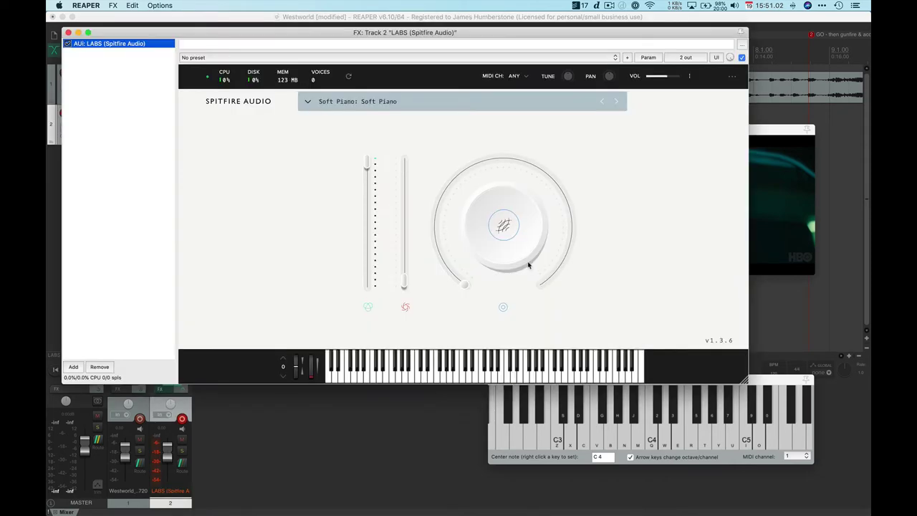
drag(331, 36, 408, 104)
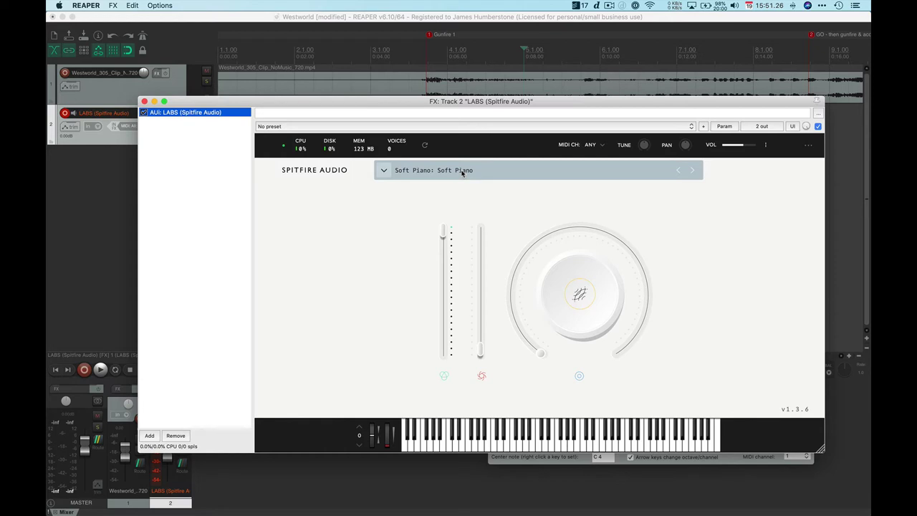
- Load the Frozen Strings: Super Sul Tasto Cello preset from the LABS Strings category
click(383, 172)
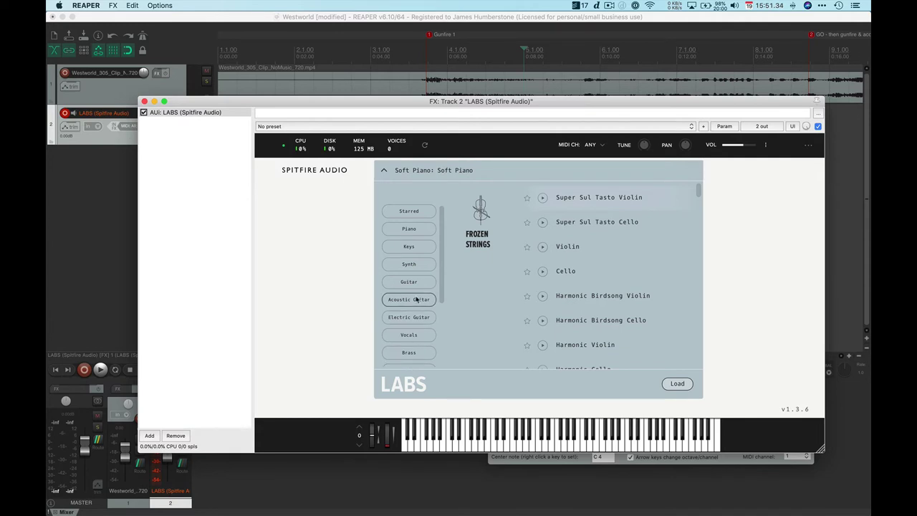
scroll(417, 299, down, 3)
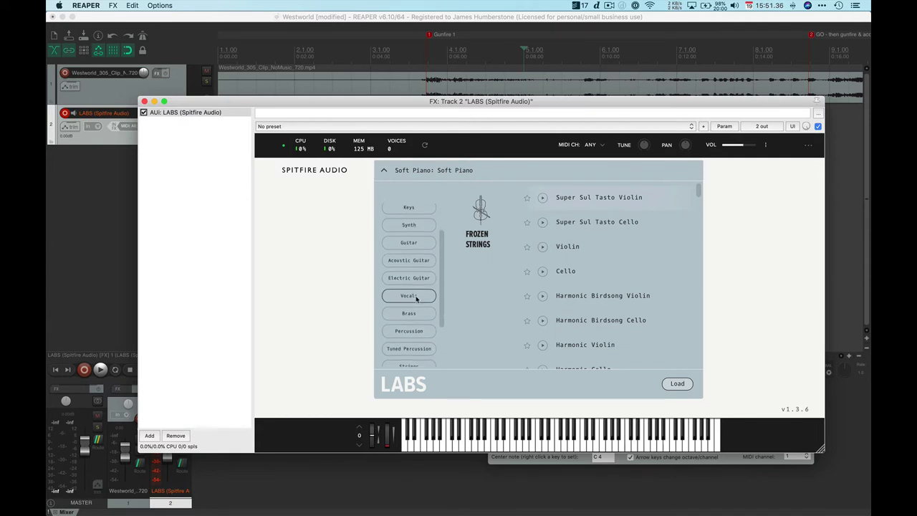
scroll(417, 299, down, 3)
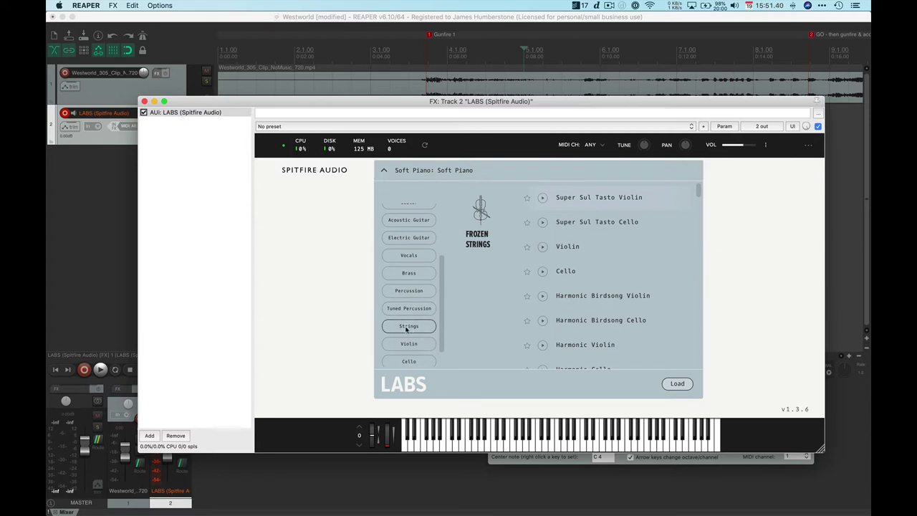
click(406, 327)
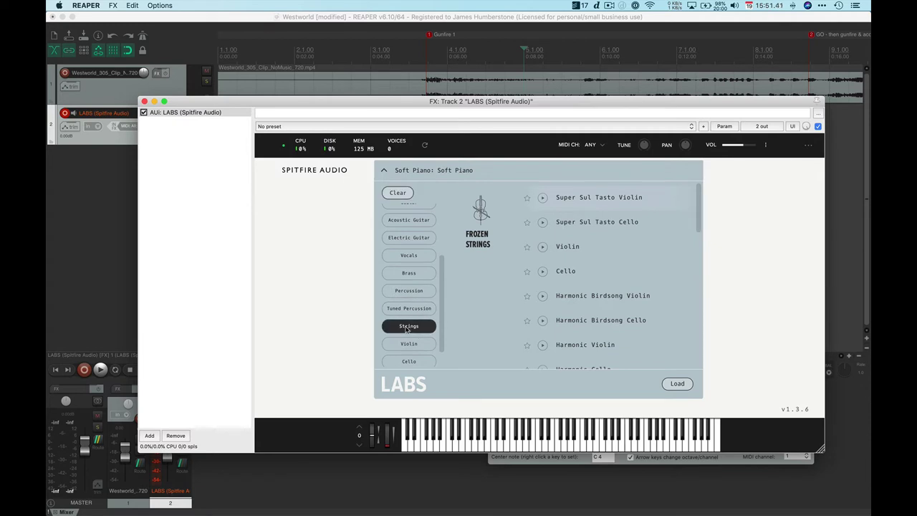
click(590, 226)
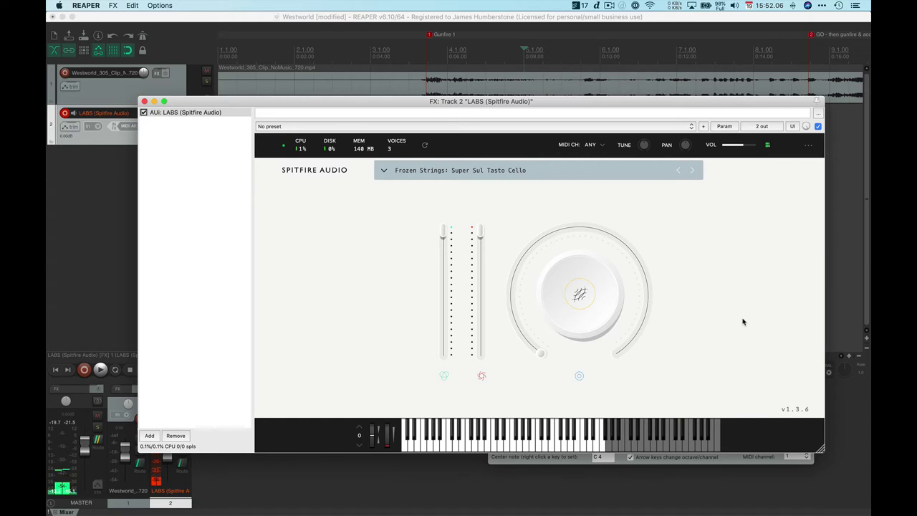
- Try the Opia: Locusts preset from the LABS Experimental category
click(385, 172)
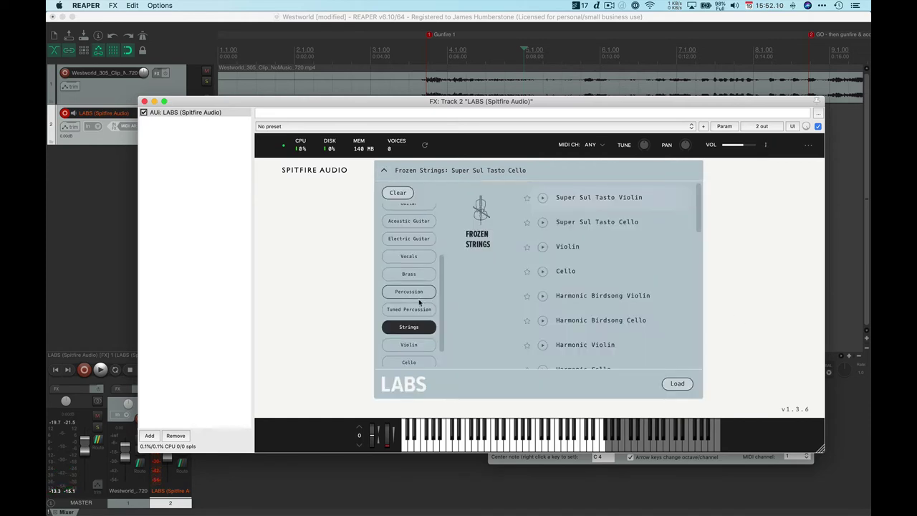
scroll(412, 276, up, 3)
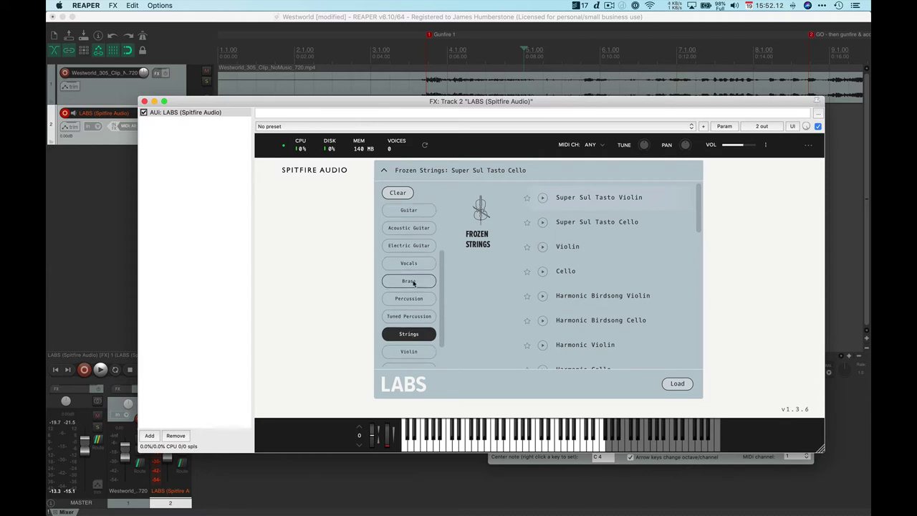
scroll(403, 237, down, 5)
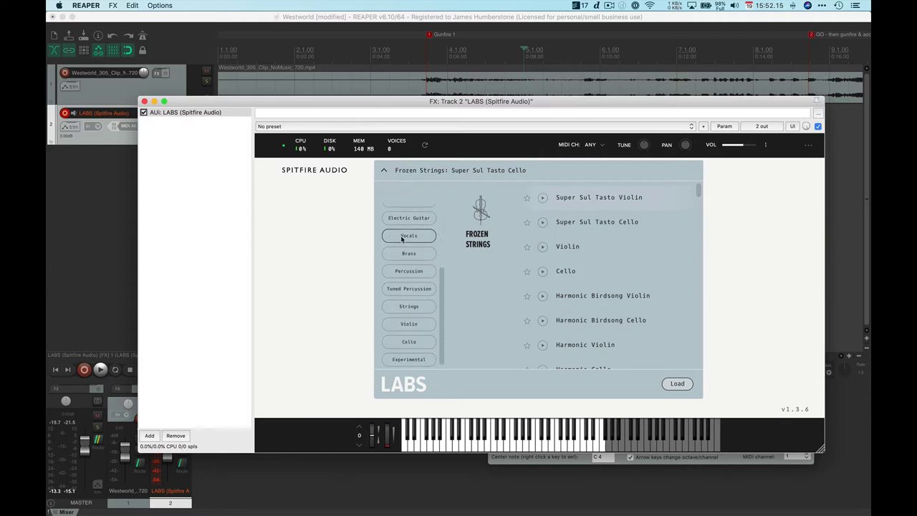
click(413, 360)
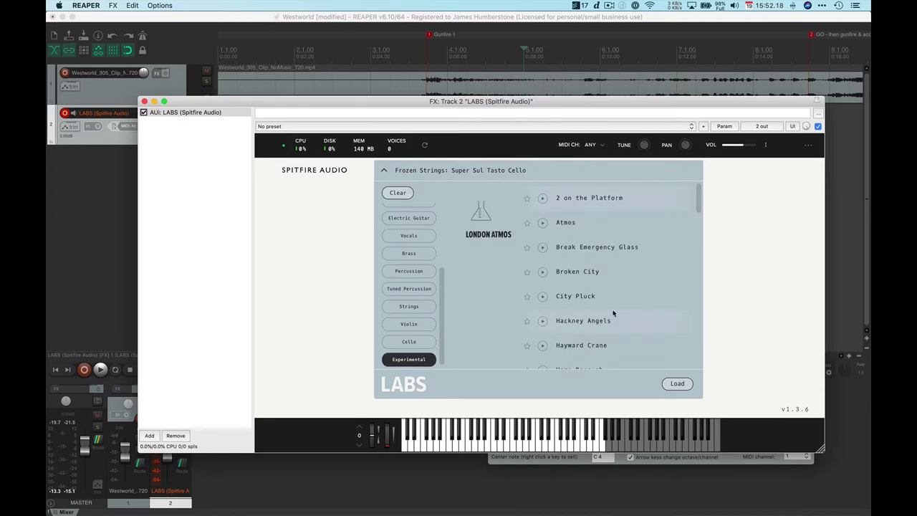
scroll(612, 313, down, 3)
scroll(613, 313, down, 4)
scroll(612, 313, down, 2)
scroll(604, 278, up, 1)
double_click(574, 242)
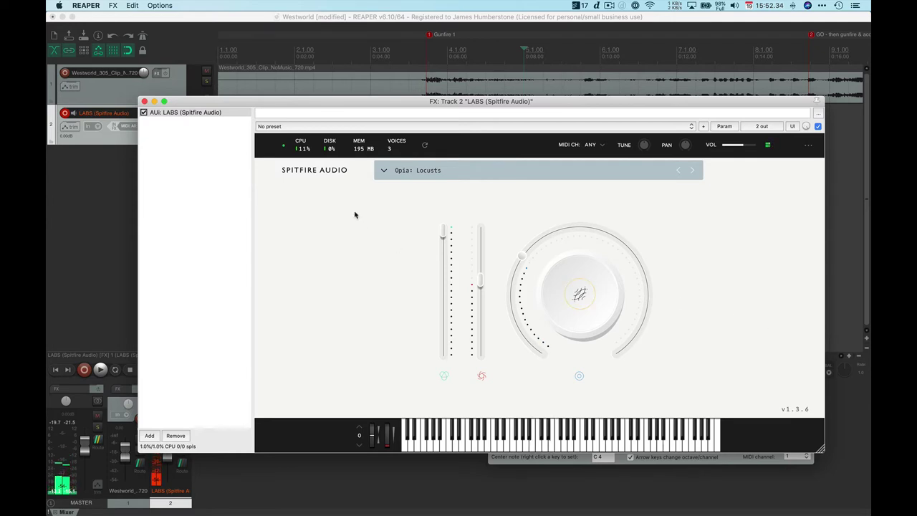
- Load the Tundra Atmos: Glacial Pad preset from the Experimental presets
click(383, 172)
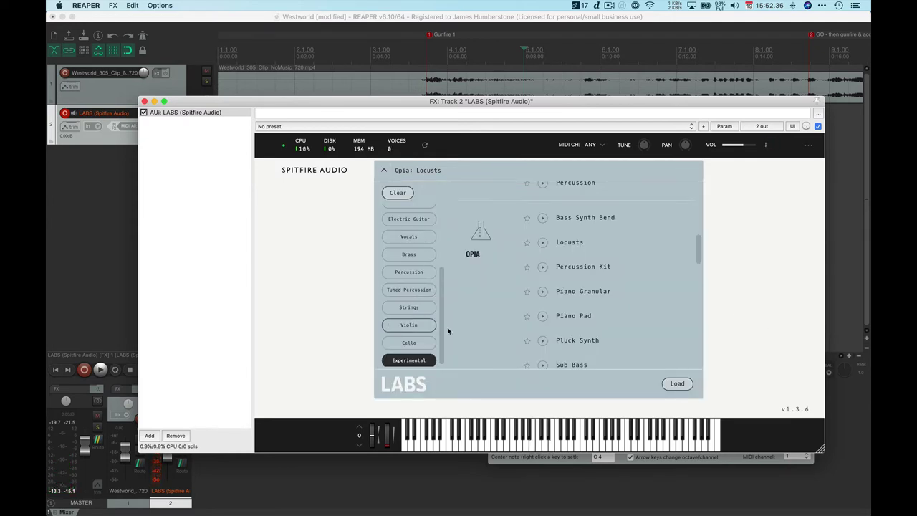
click(406, 192)
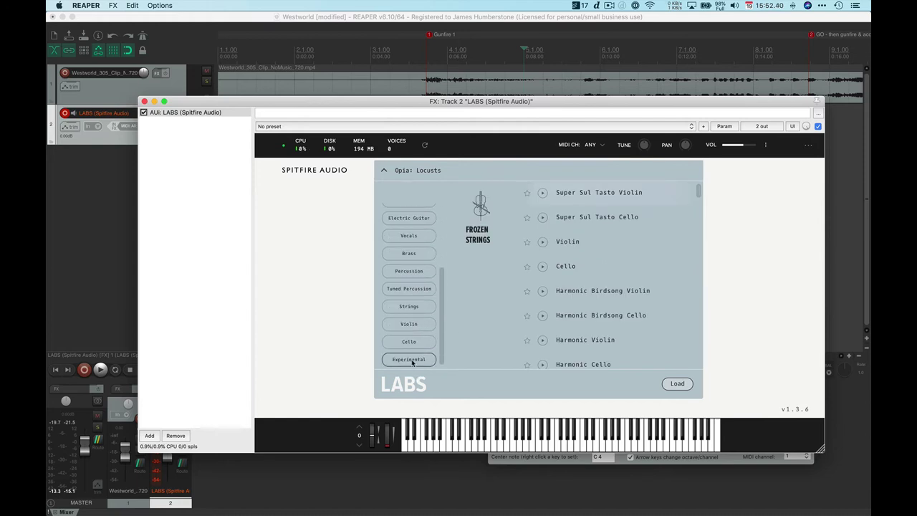
click(412, 360)
scroll(579, 335, down, 10)
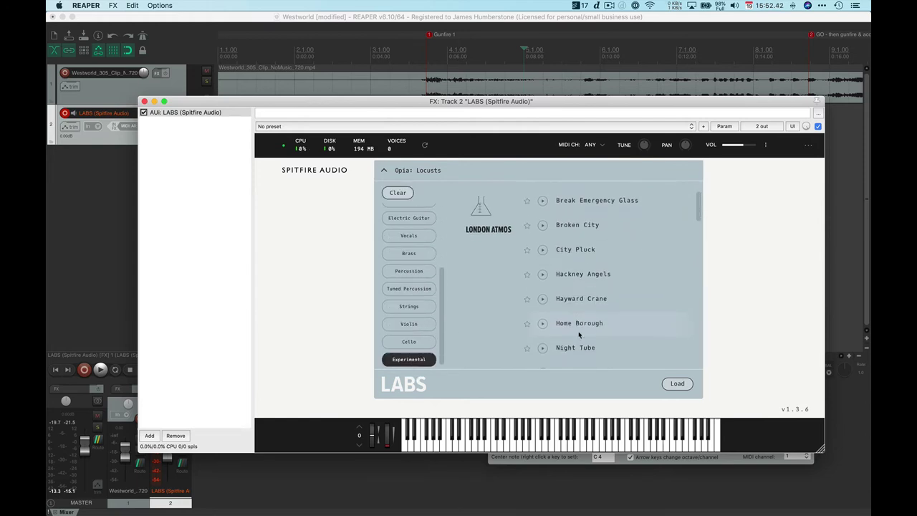
scroll(578, 334, down, 8)
scroll(579, 335, down, 8)
scroll(578, 334, down, 2)
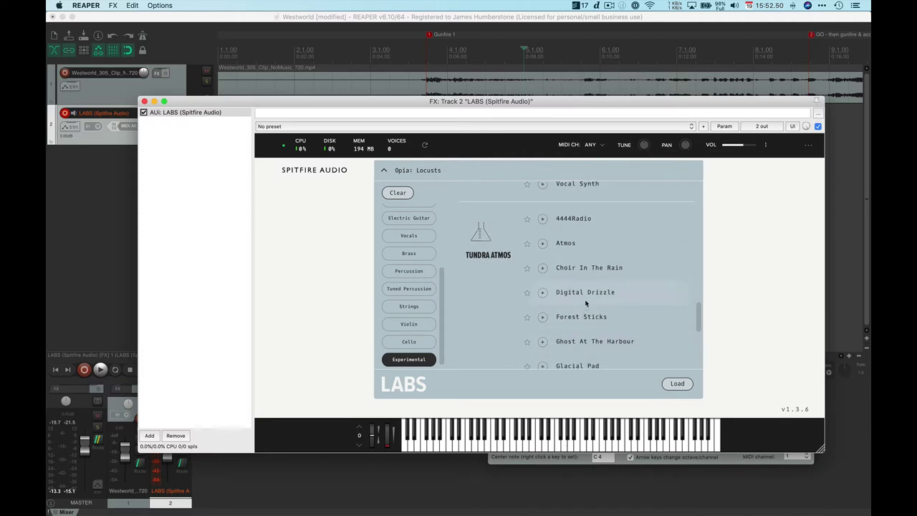
scroll(585, 337, down, 2)
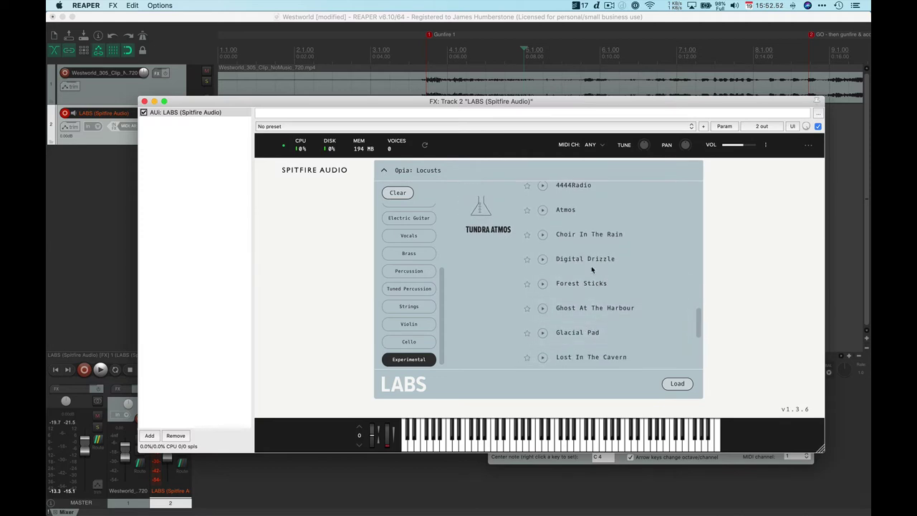
scroll(589, 315, down, 1)
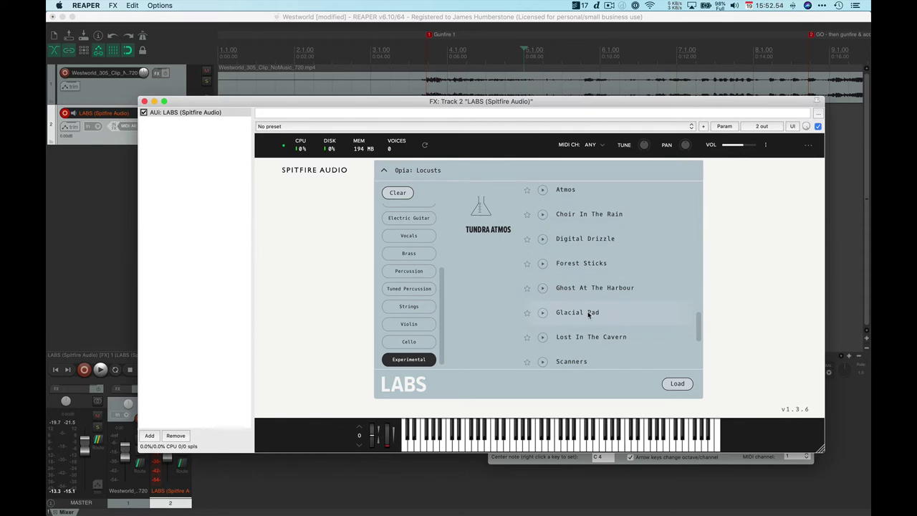
double_click(589, 314)
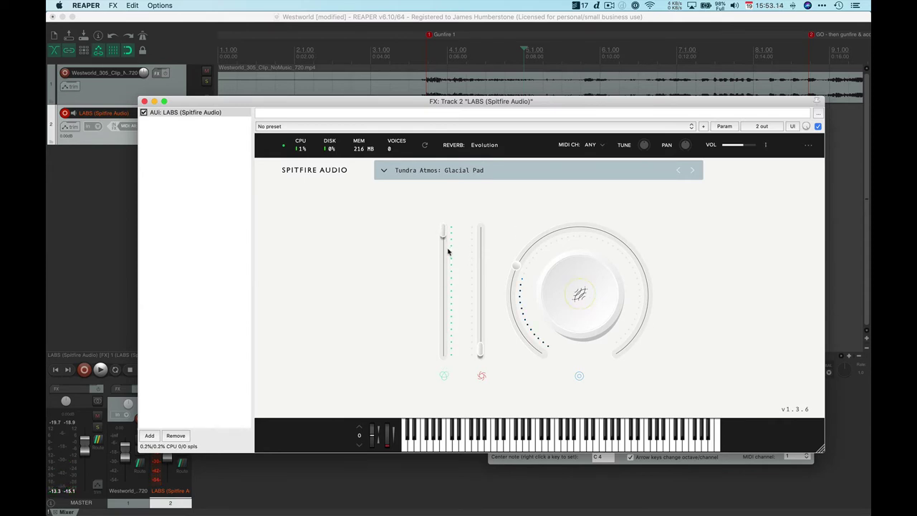
- Return the first level fader to 100% and raise the second to 37%
mouse_move(444, 243)
drag(444, 237, 457, 197)
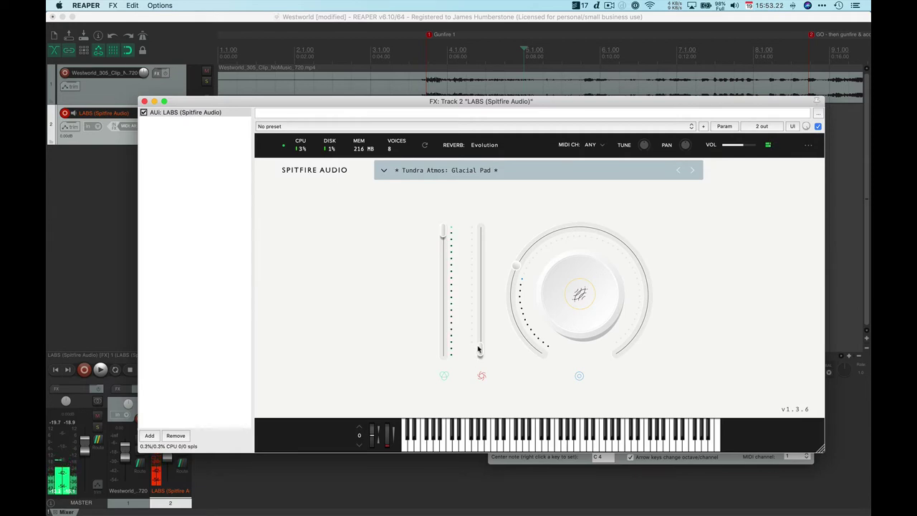
drag(476, 354, 479, 376)
- Check the main knob's Reverb assignment and set reverb to about 38%, after trying 75% and 44%
click(480, 376)
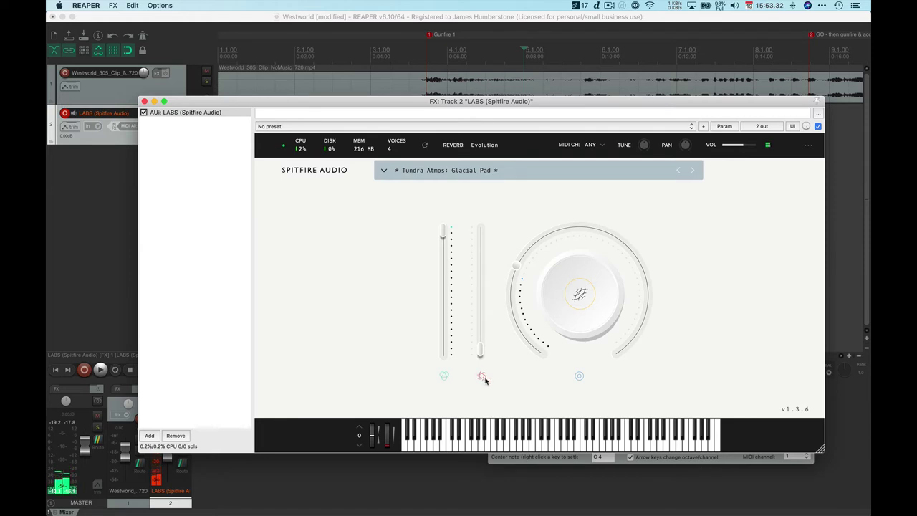
click(581, 295)
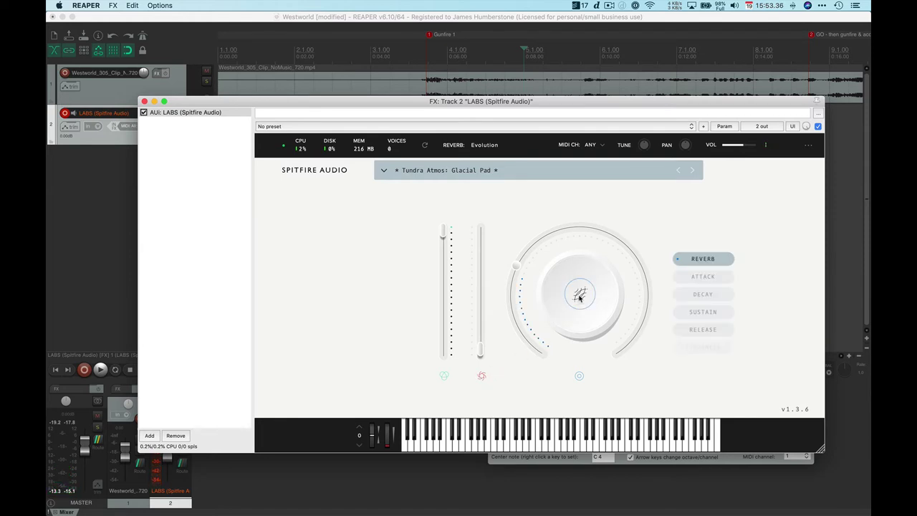
mouse_move(661, 282)
mouse_move(514, 268)
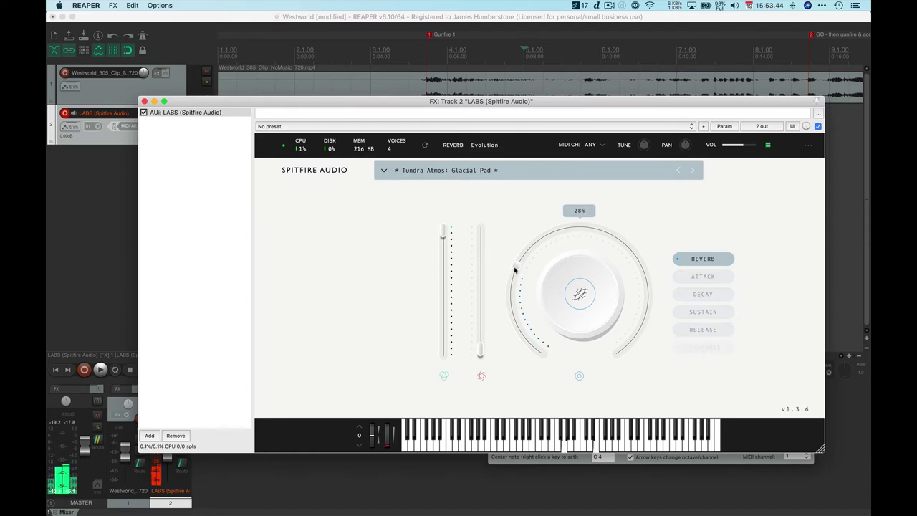
drag(514, 269, 629, 341)
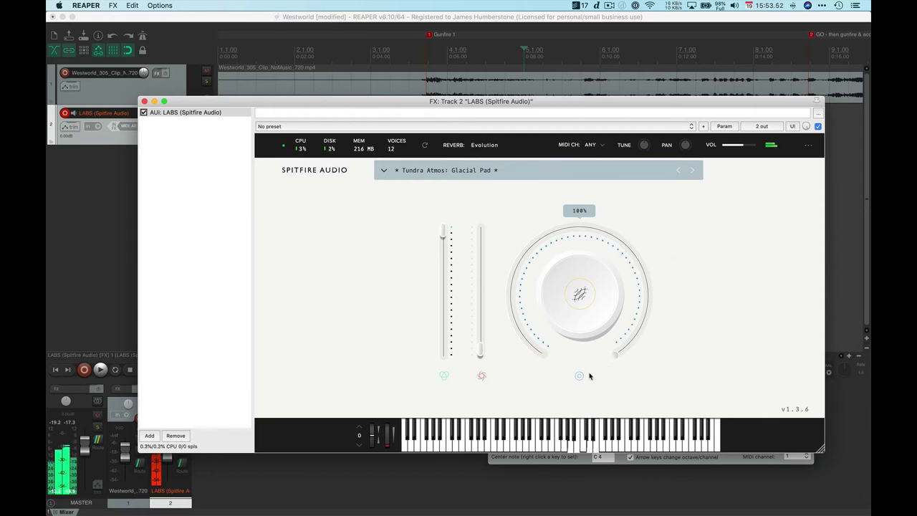
drag(596, 364, 485, 291)
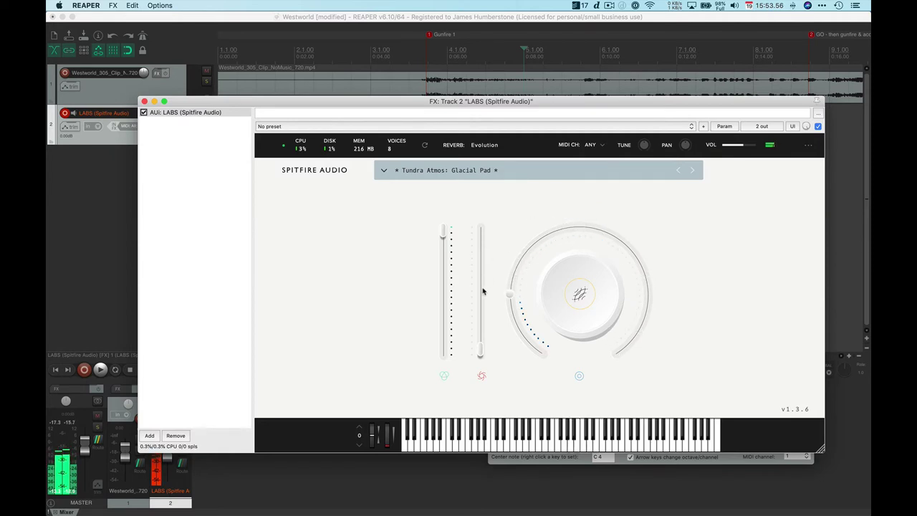
mouse_move(482, 291)
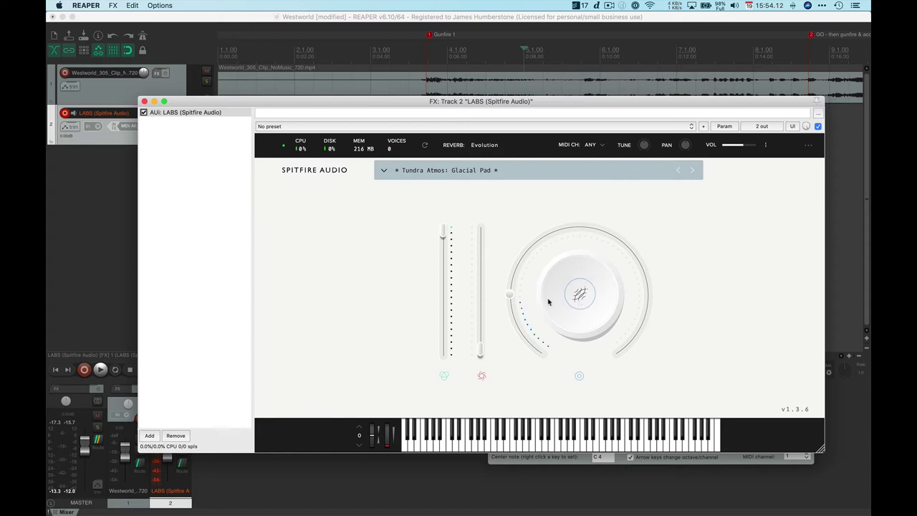
mouse_move(512, 294)
drag(512, 294, 547, 245)
- Turn the Glacial Pad reverb up to 100% and move the LABS window down to uncover the video
click(579, 301)
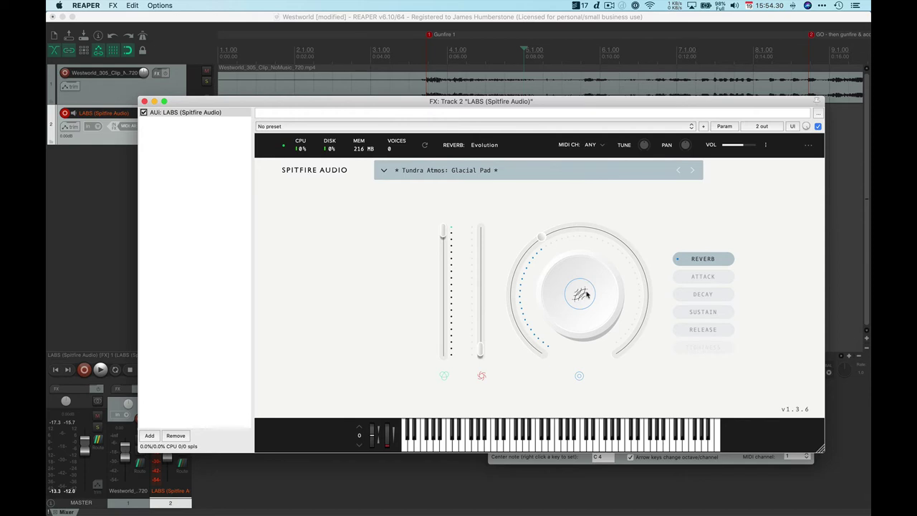
drag(593, 234, 616, 266)
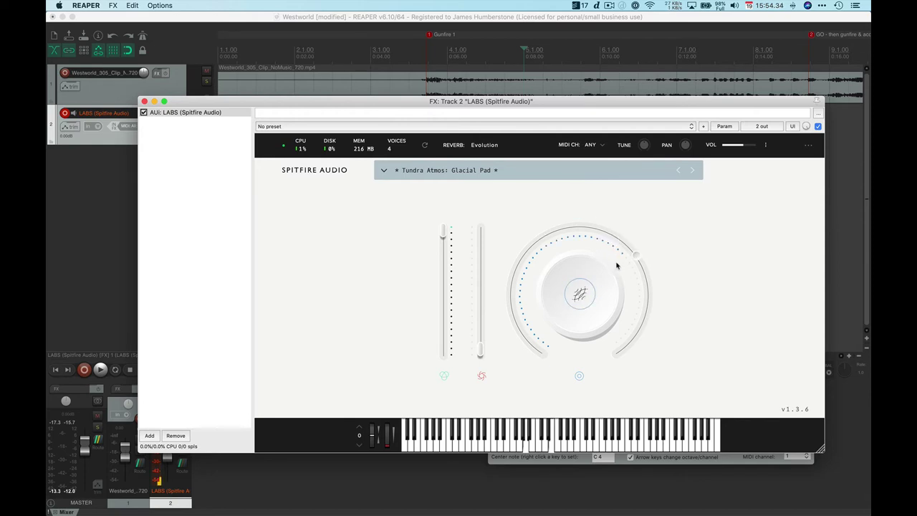
mouse_move(617, 266)
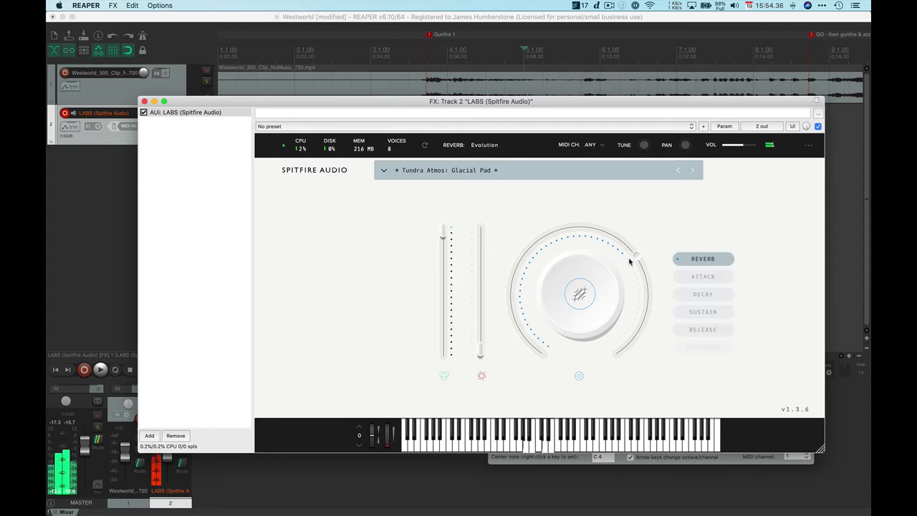
drag(634, 257, 608, 356)
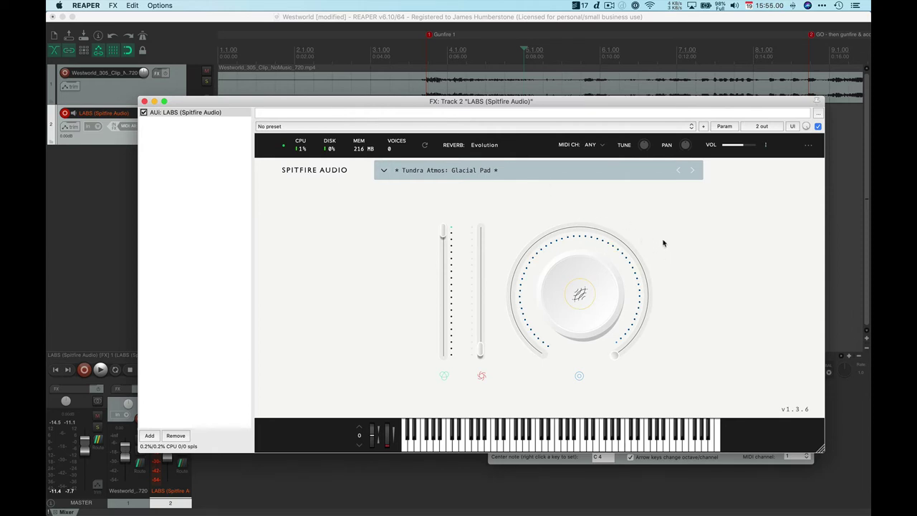
drag(408, 101, 452, 346)
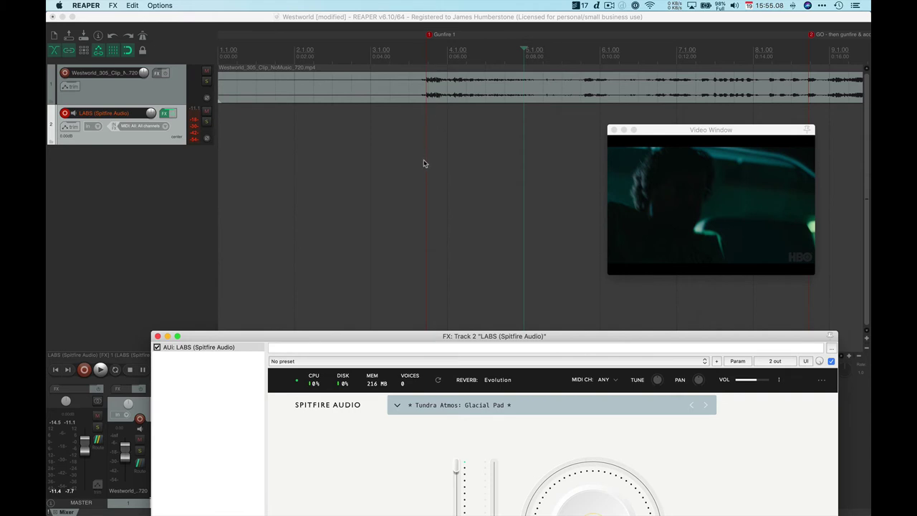
- Close track 2's LABS plugin window and move the Virtual MIDI keyboard to the screen centre
click(240, 57)
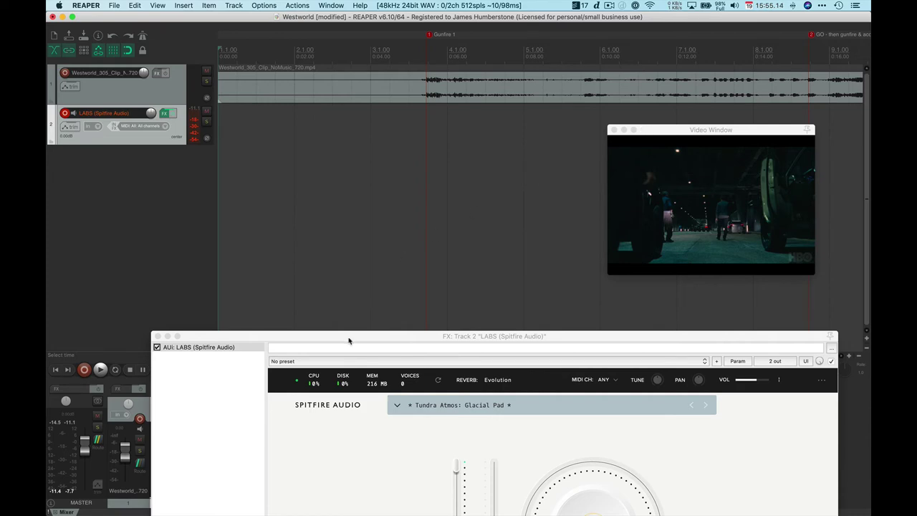
drag(349, 341, 361, 97)
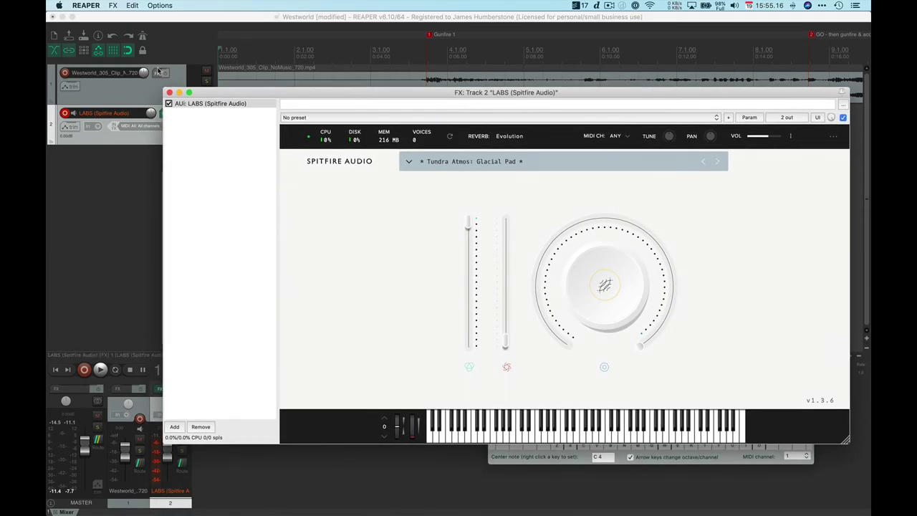
click(170, 92)
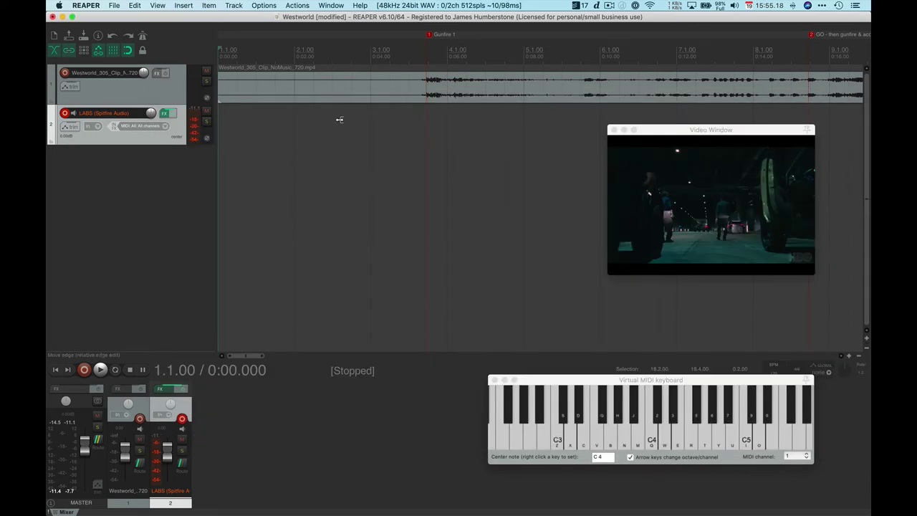
click(163, 115)
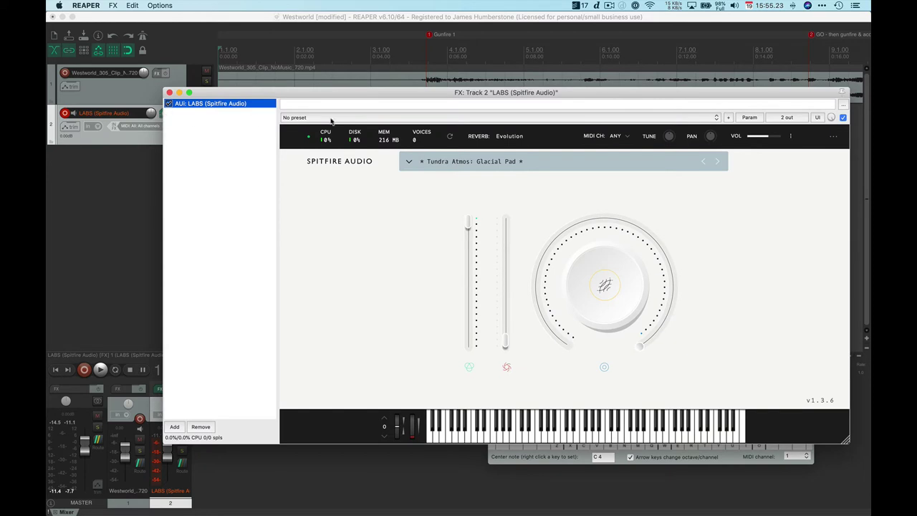
click(169, 92)
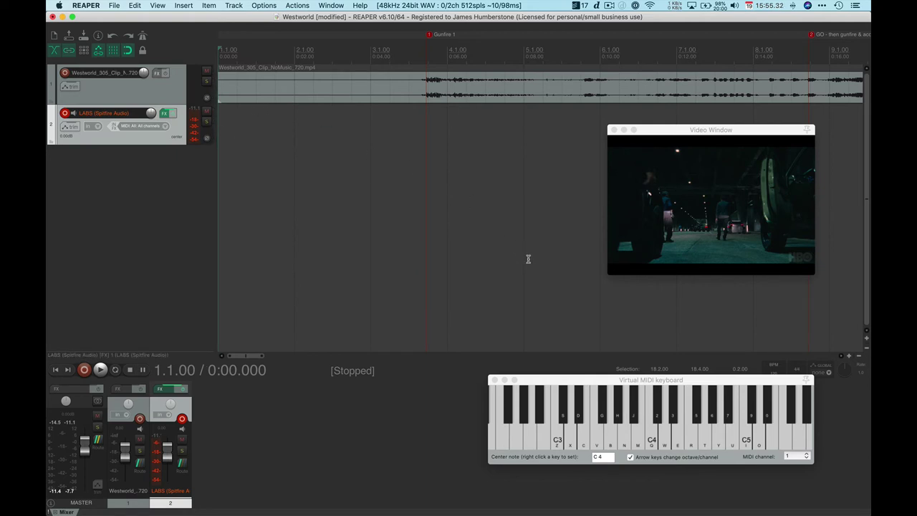
drag(636, 384, 554, 305)
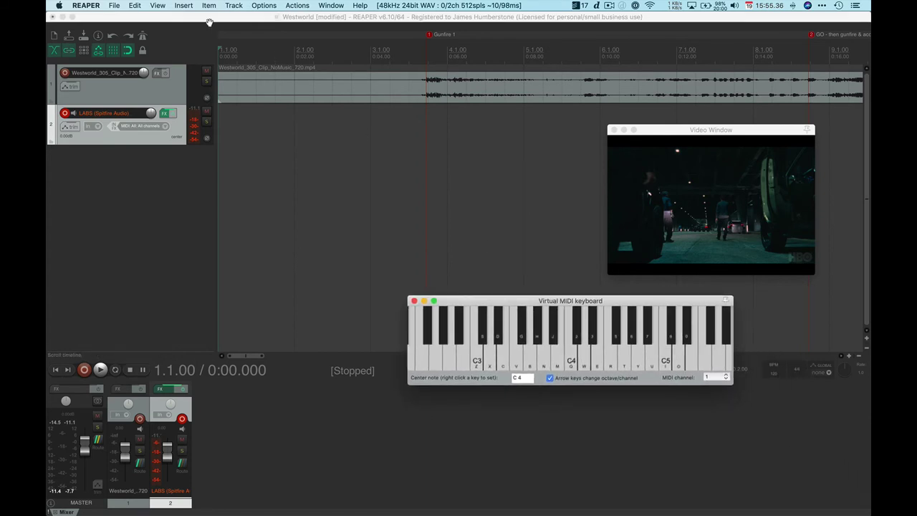
- Confirm the Virtual MIDI Keyboard is enabled and play X and B notes through the LABS pad
click(157, 5)
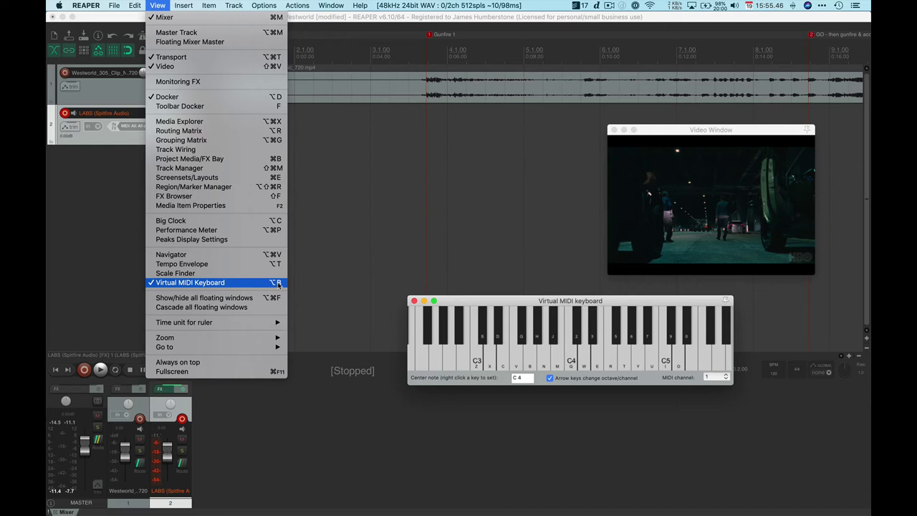
click(498, 301)
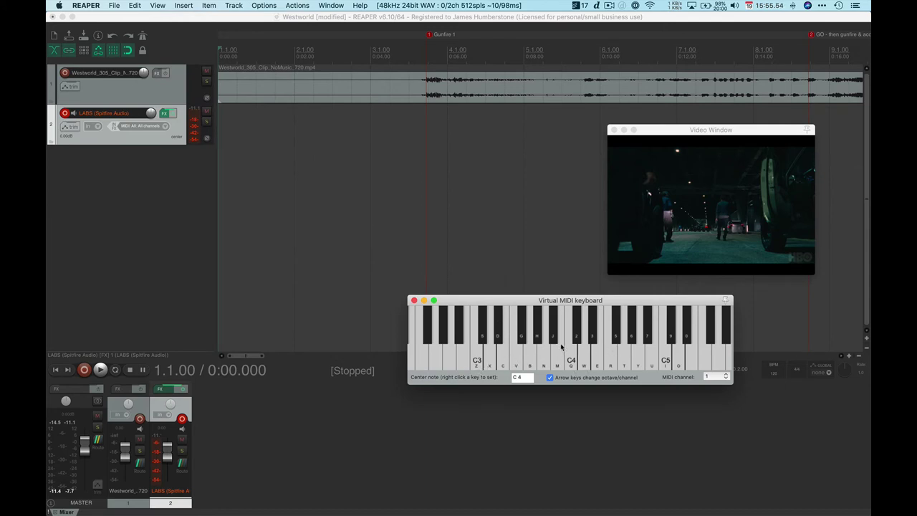
key(x)
key(b)
- Move the Virtual MIDI keyboard to the lower right and preview the clip twice with the pad
drag(469, 302, 564, 411)
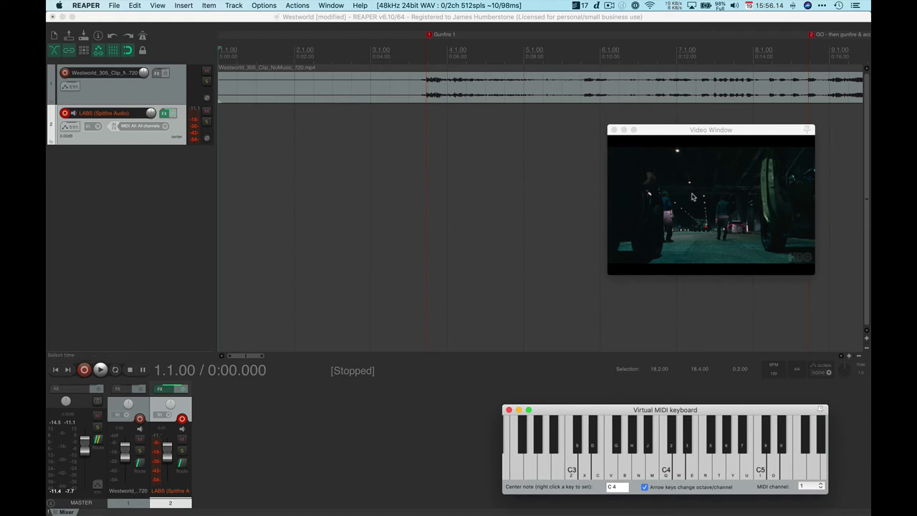
key(space)
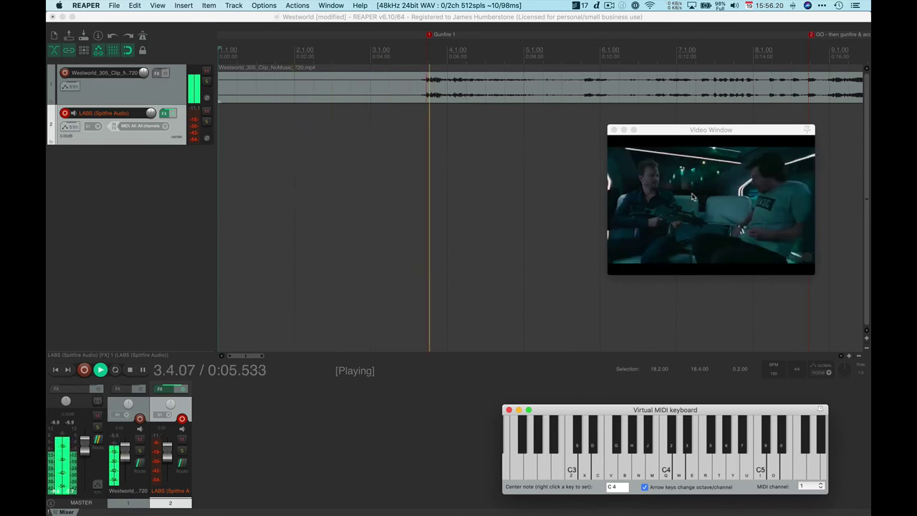
key(space)
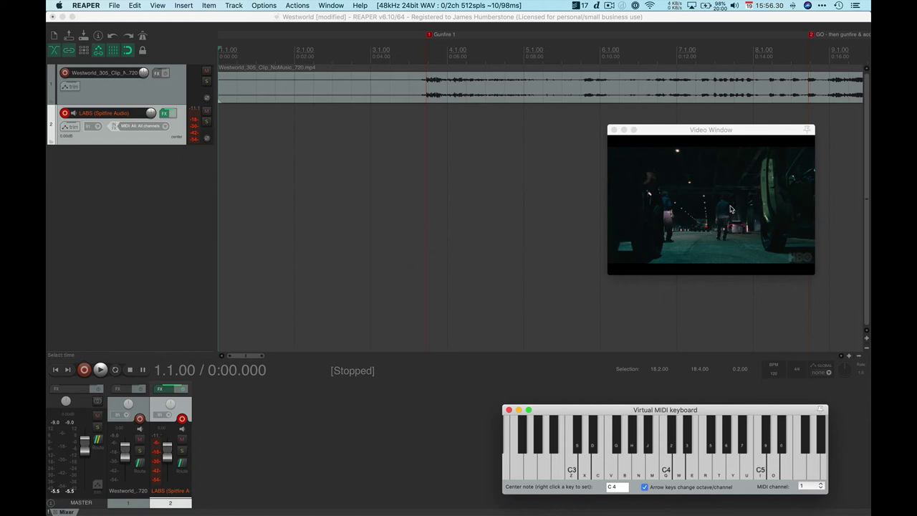
key(space)
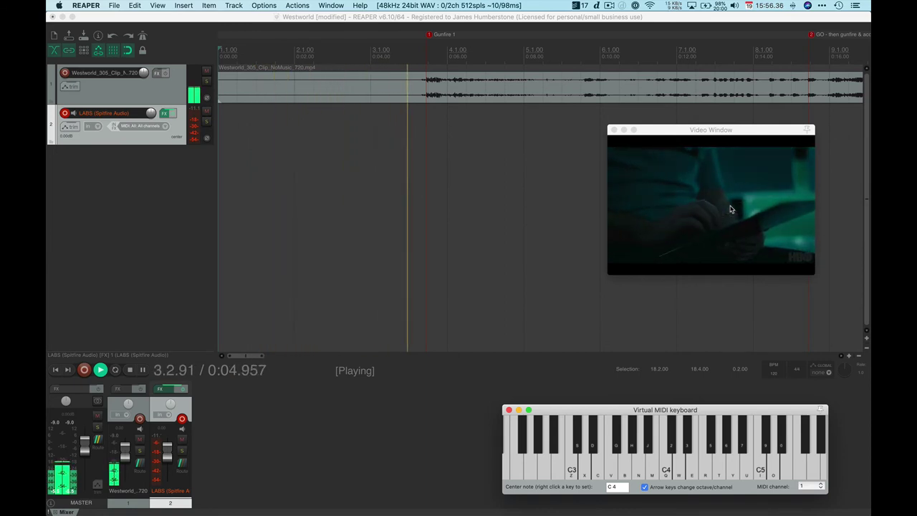
key(space)
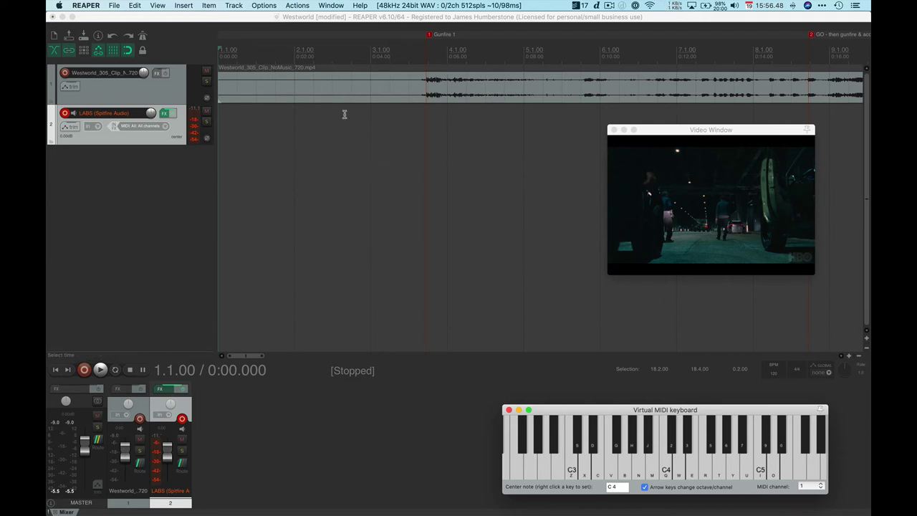
- Return the edit cursor from 1.2.00 back to the project start
click(227, 116)
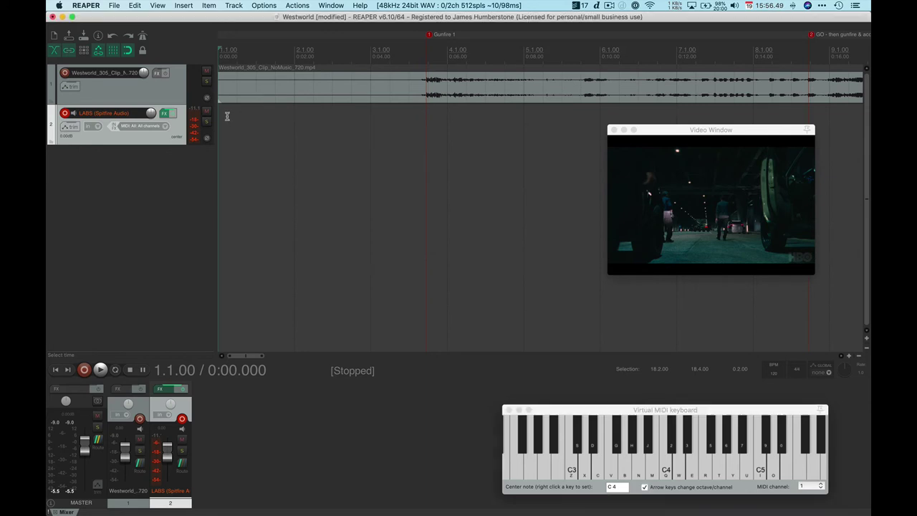
click(237, 51)
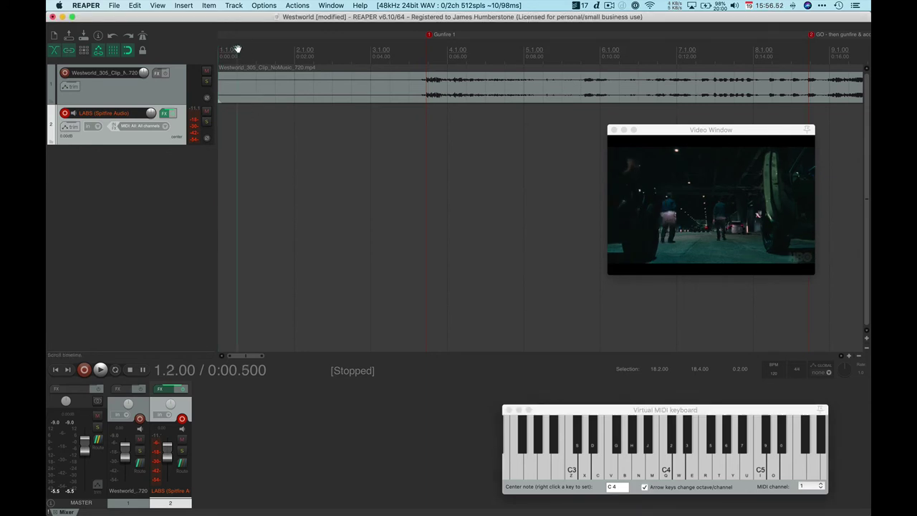
drag(231, 47, 180, 49)
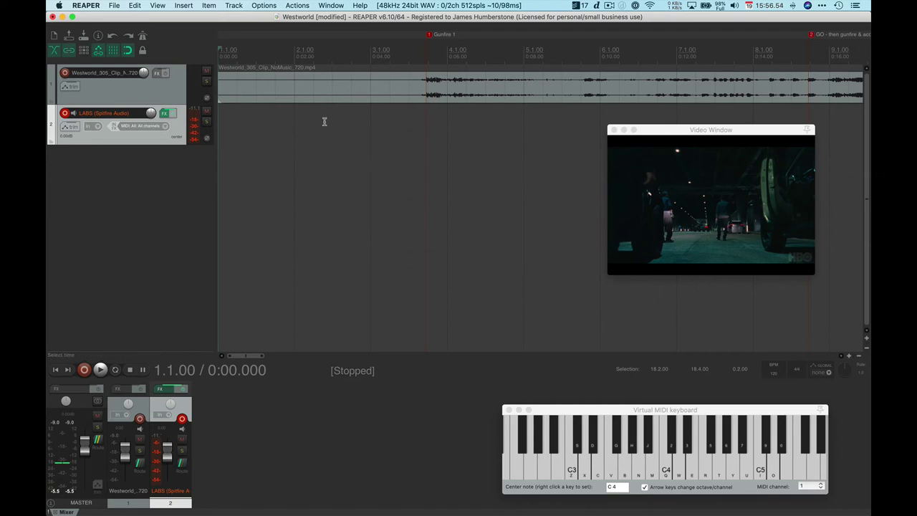
- In track 2's LABS preset browser, filter the presets to the Strings category
click(164, 113)
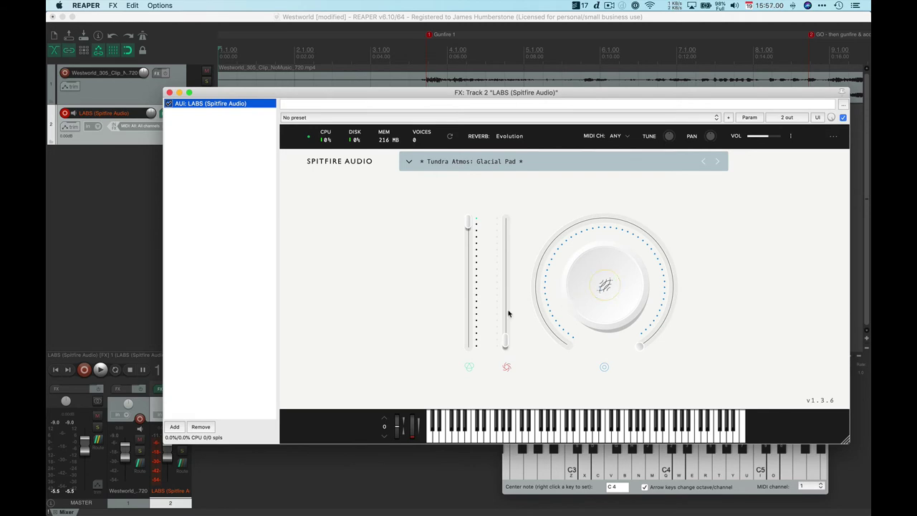
click(409, 161)
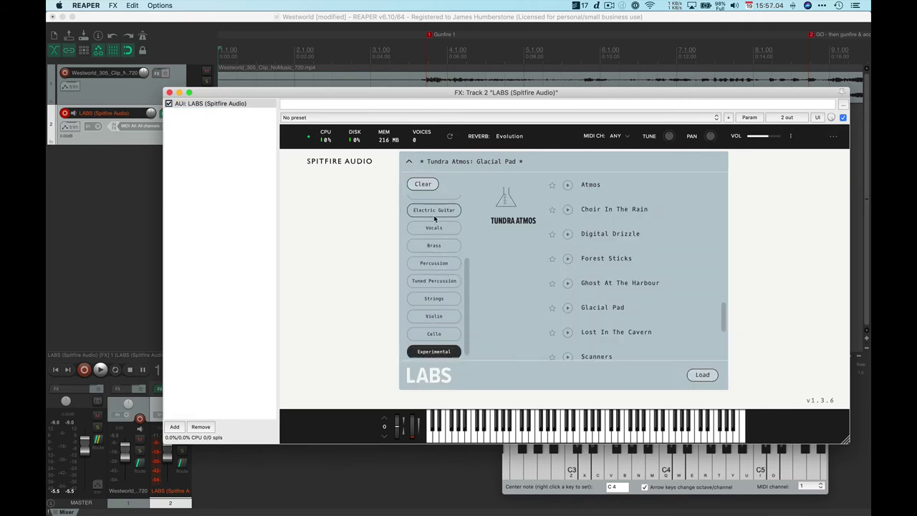
click(426, 184)
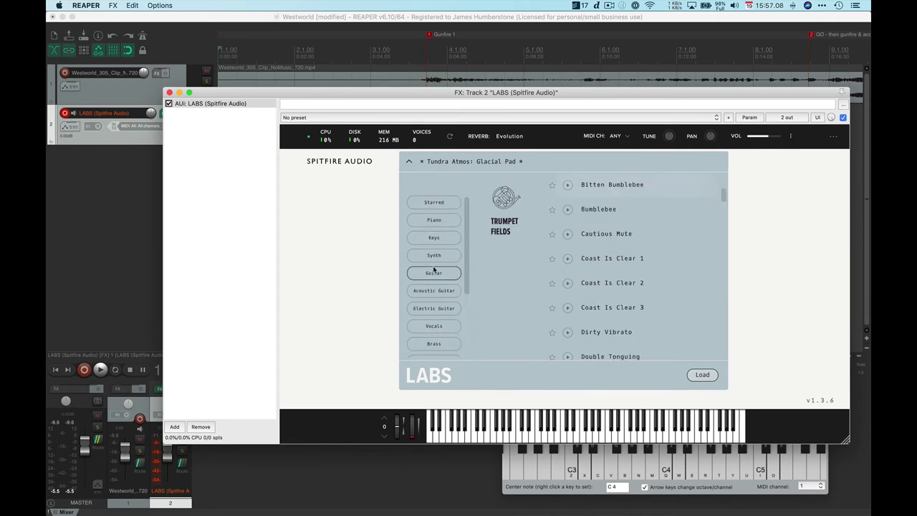
scroll(434, 227, down, 5)
click(441, 308)
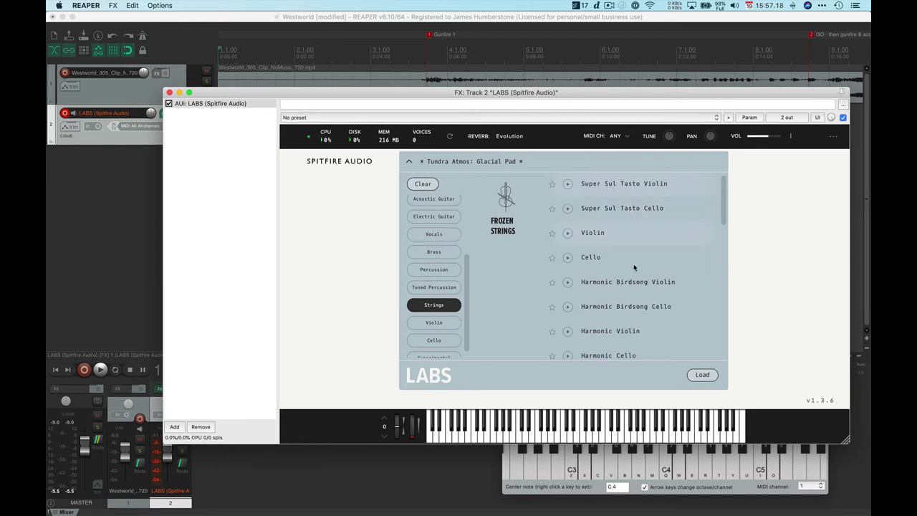
- Load the Amplified Cello Quartet: Tension preset
scroll(638, 282, down, 2)
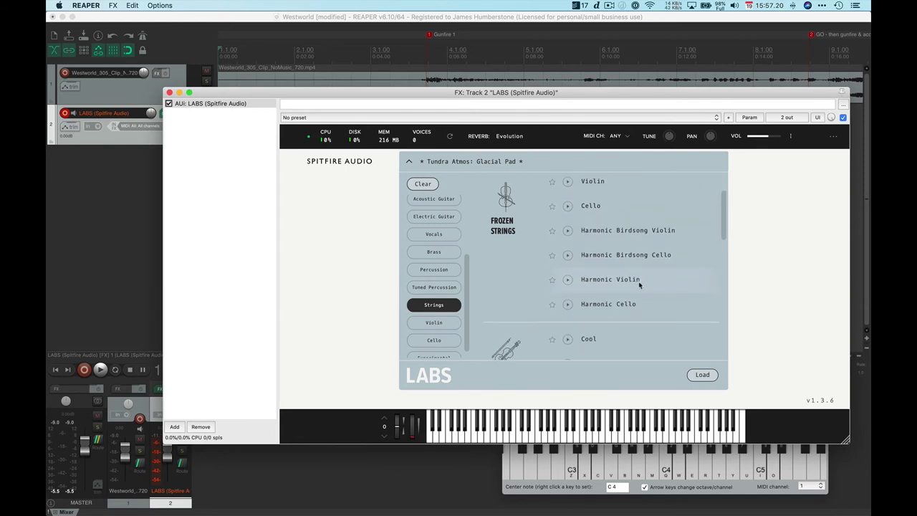
scroll(640, 294, down, 1)
scroll(640, 294, down, 4)
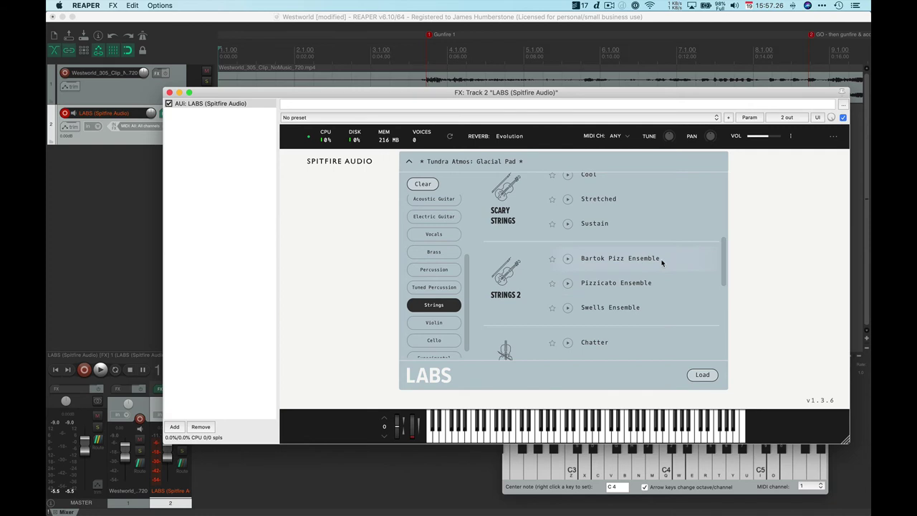
scroll(662, 263, down, 1)
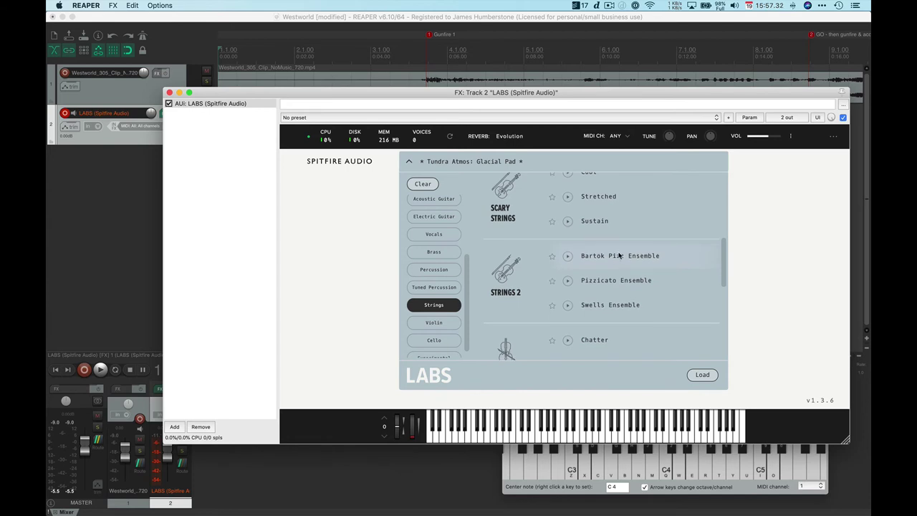
scroll(625, 258, down, 5)
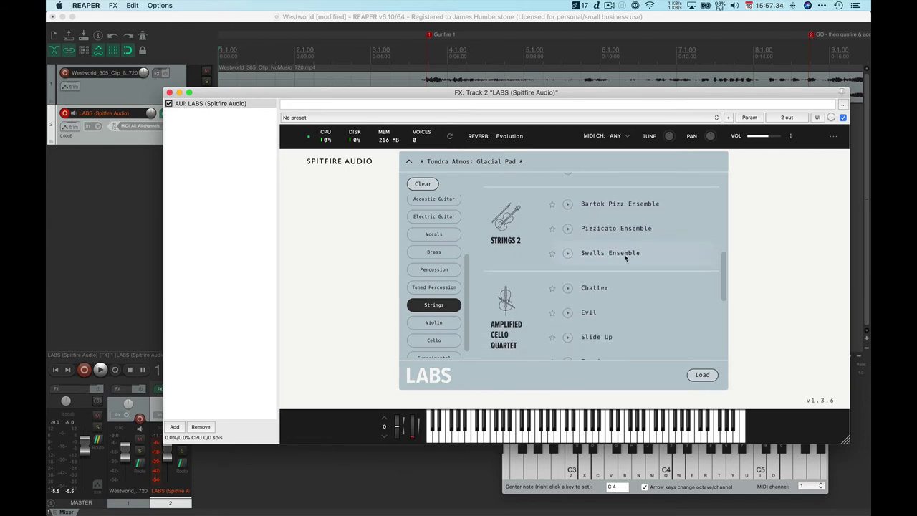
scroll(595, 258, down, 4)
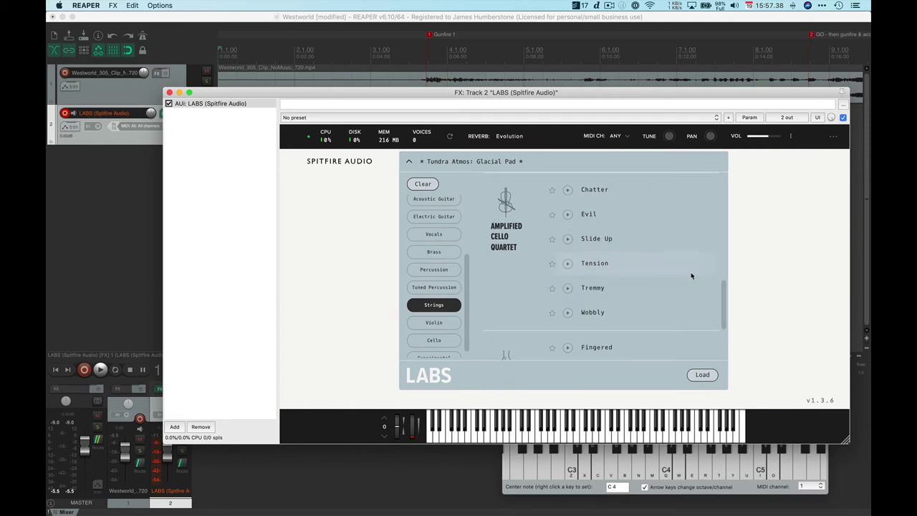
scroll(691, 275, down, 6)
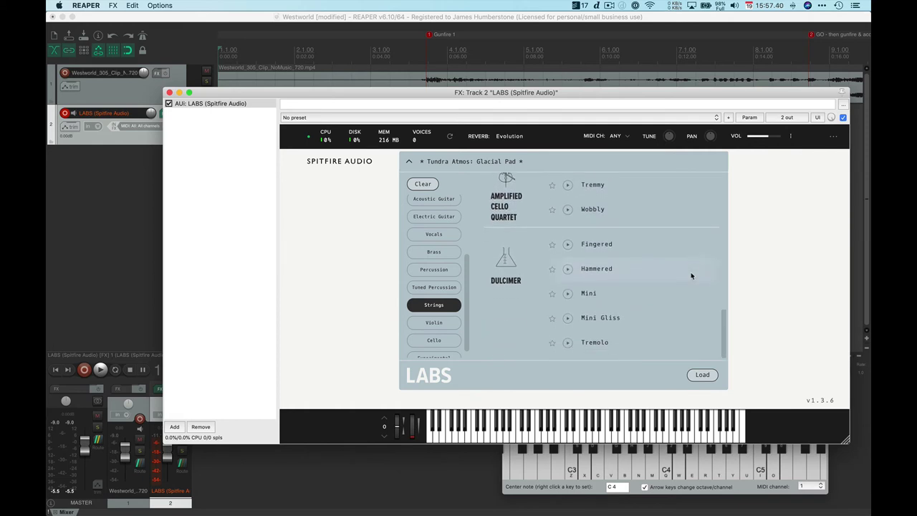
scroll(691, 275, up, 7)
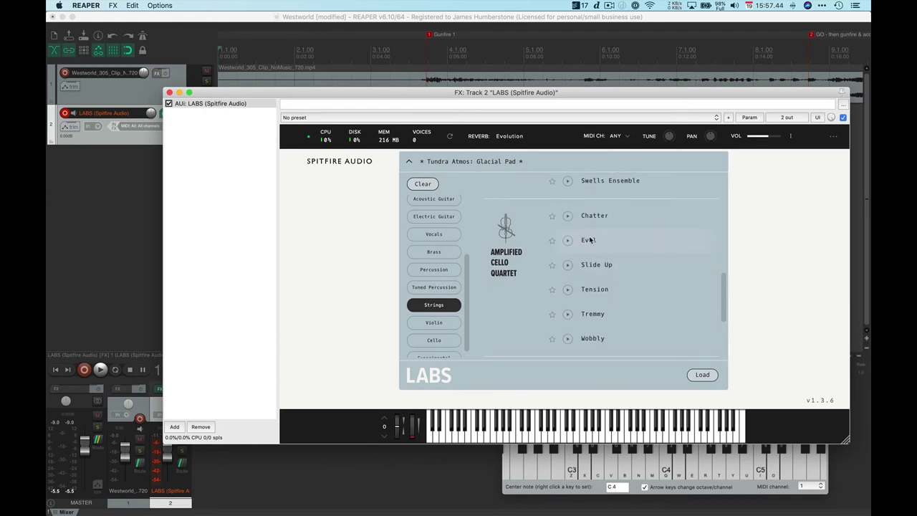
click(594, 289)
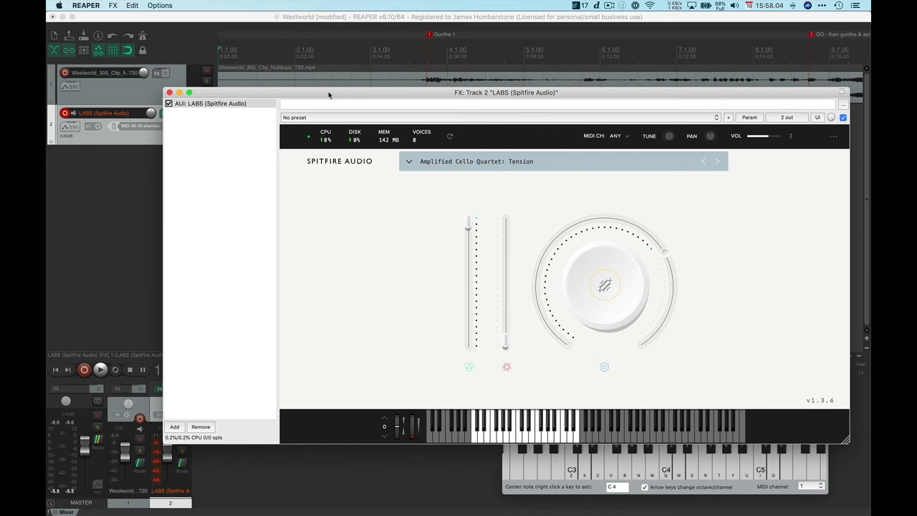
- Close the LABS window and test a cello note on the Virtual MIDI keyboard
click(169, 93)
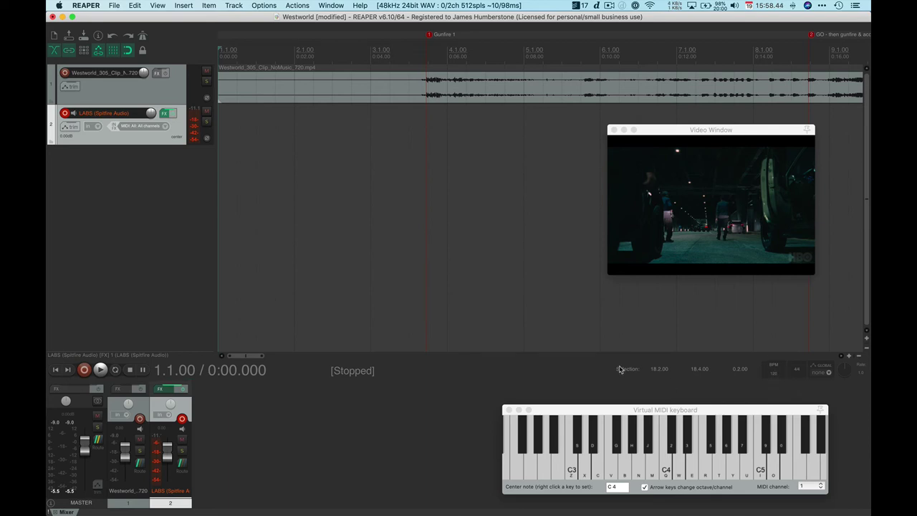
click(557, 419)
click(164, 115)
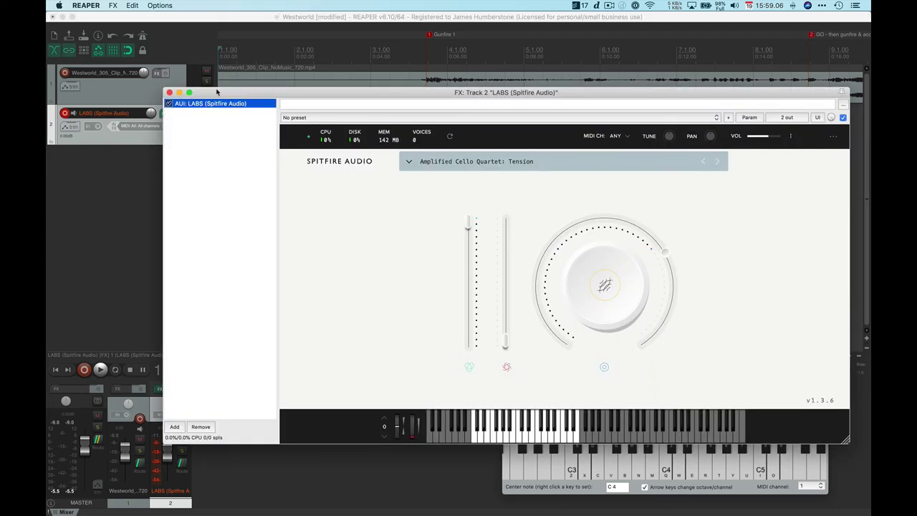
click(170, 92)
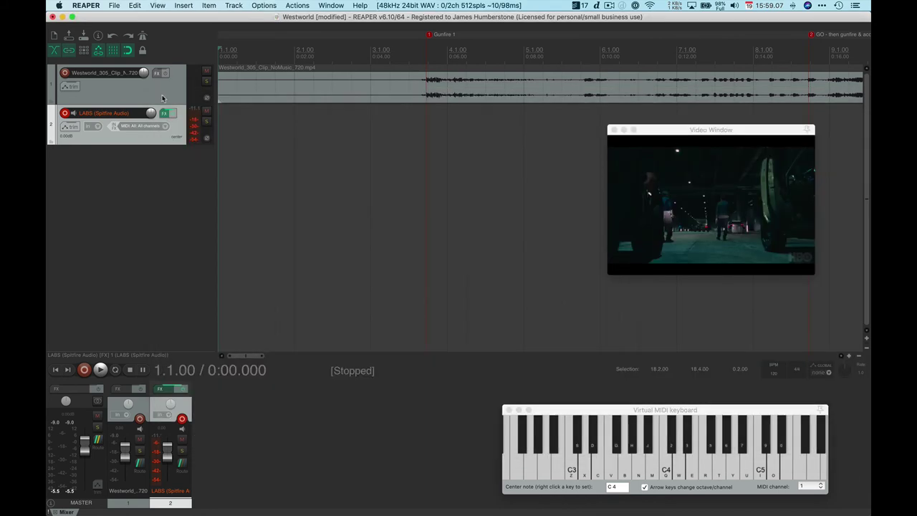
- Record the sustained cello tension part on track 2, then set the play position to 1.4.00
click(84, 370)
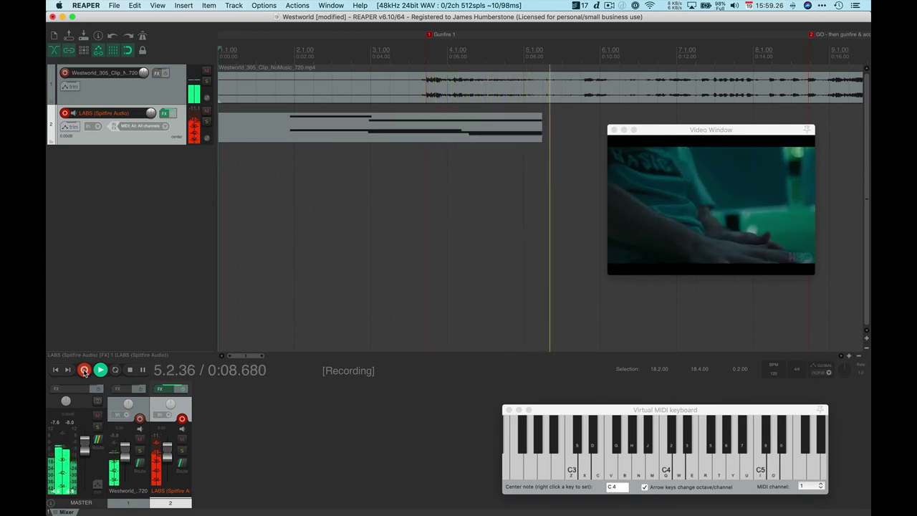
click(84, 370)
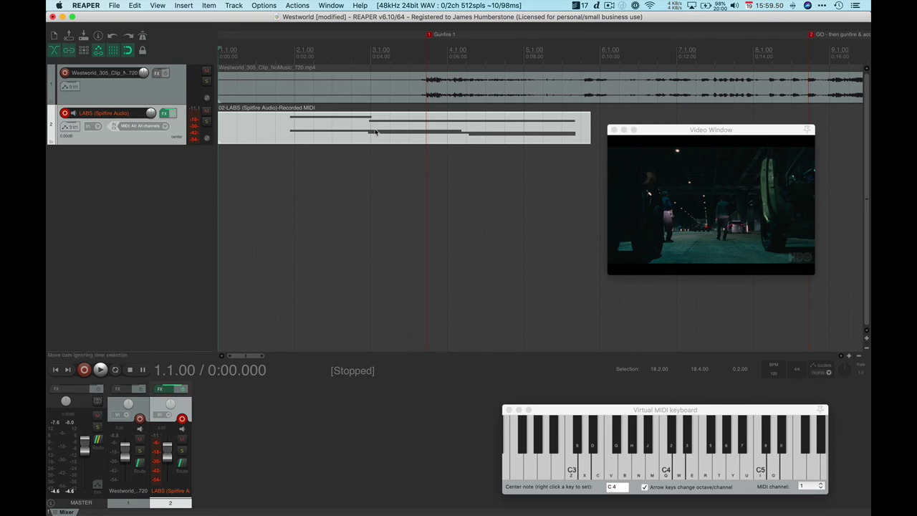
click(288, 49)
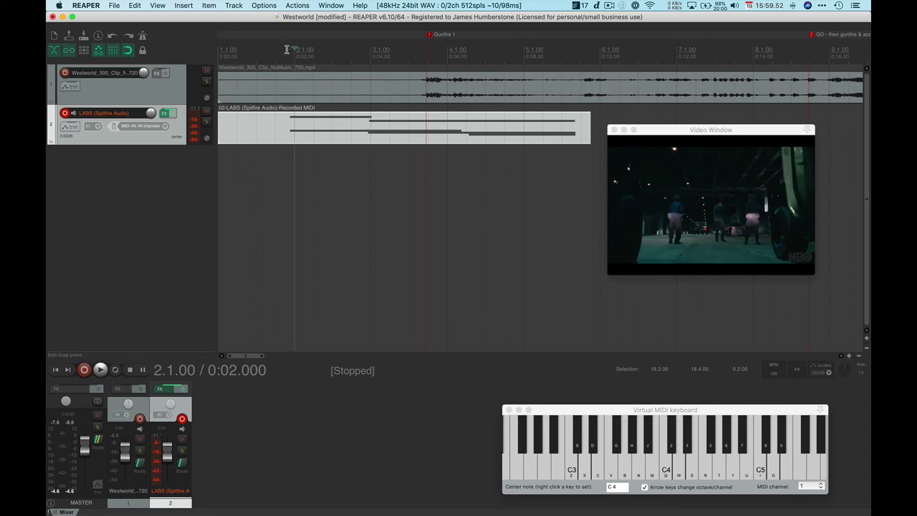
click(283, 50)
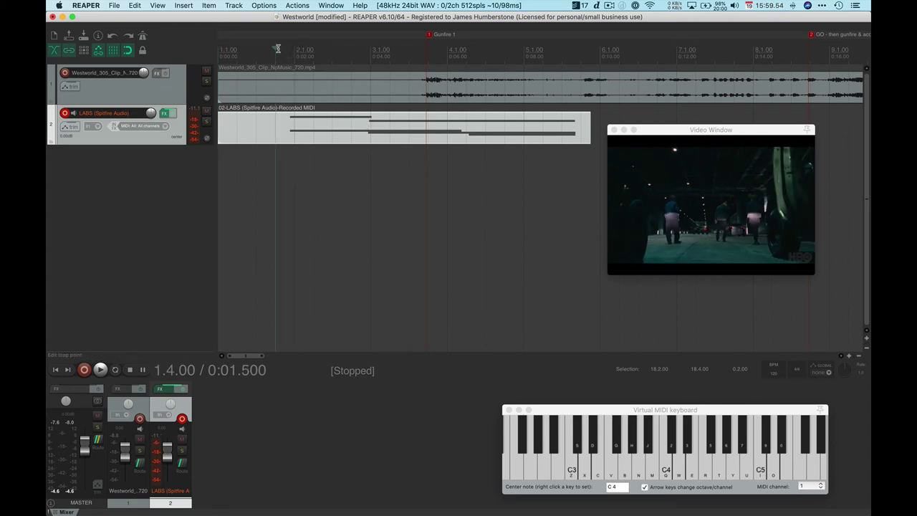
- Split the recorded MIDI item where the first cello note begins
double_click(278, 48)
scroll(299, 178, up, 2)
scroll(298, 178, up, 2)
click(403, 53)
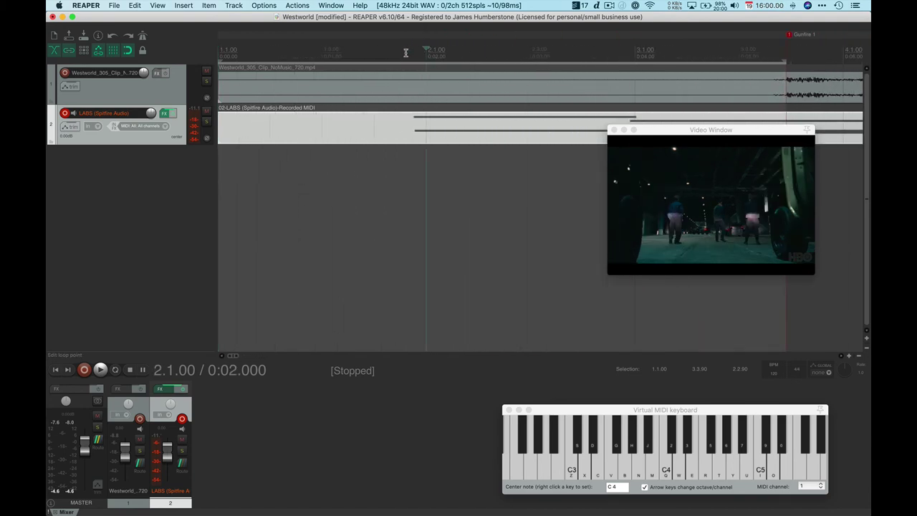
click(389, 53)
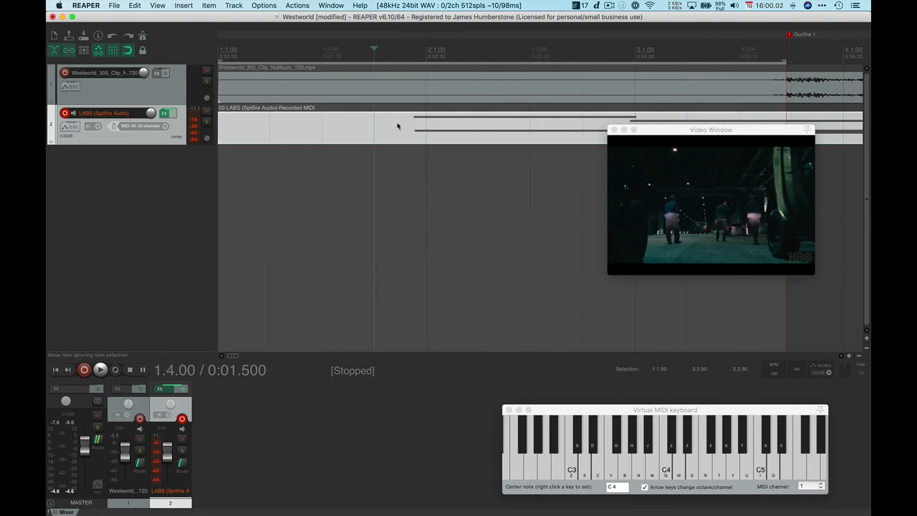
right_click(374, 110)
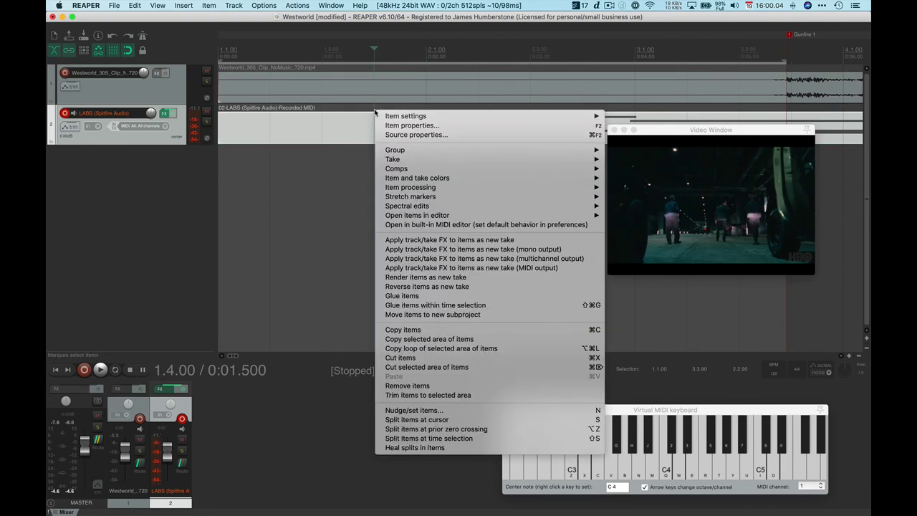
click(407, 419)
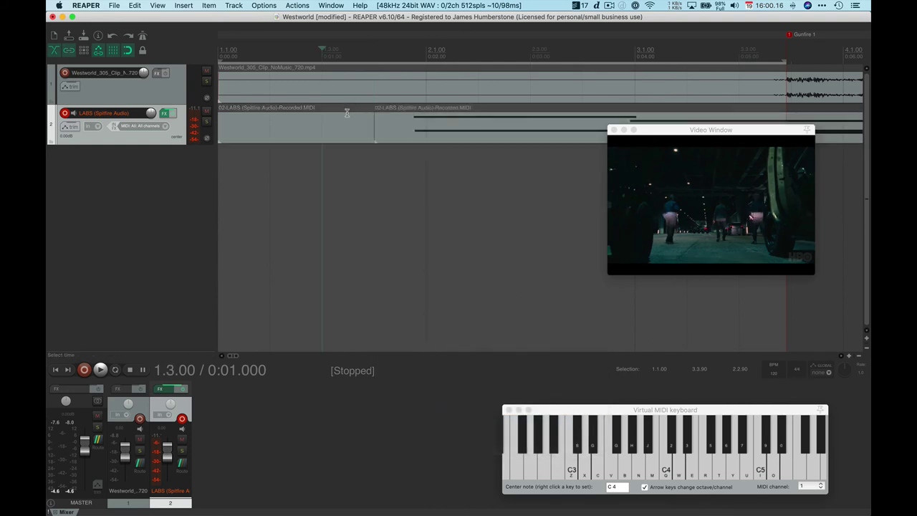
- Delete the empty first part and slide the remaining cello notes earlier on track 2
click(352, 107)
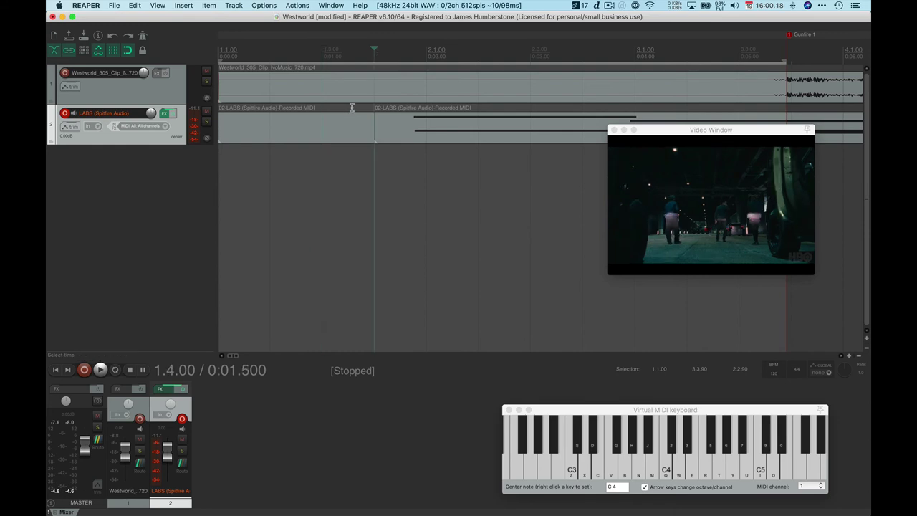
click(325, 128)
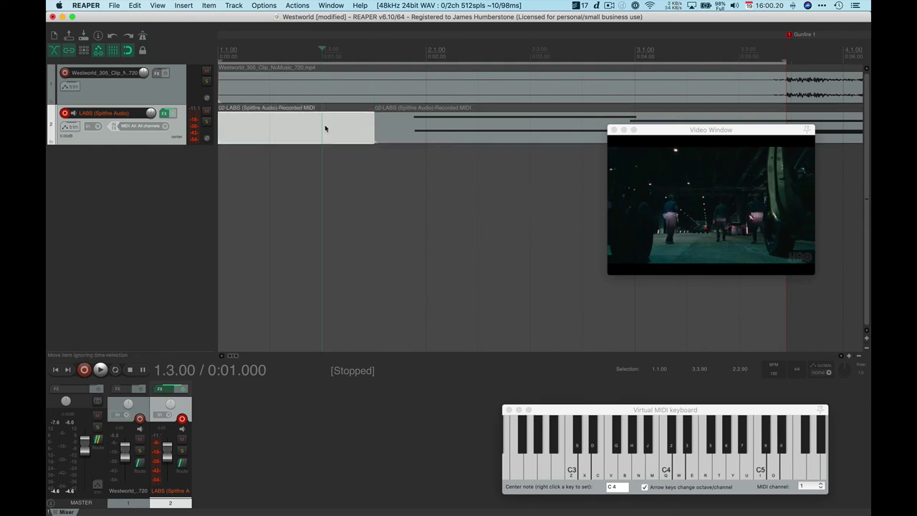
key(Delete)
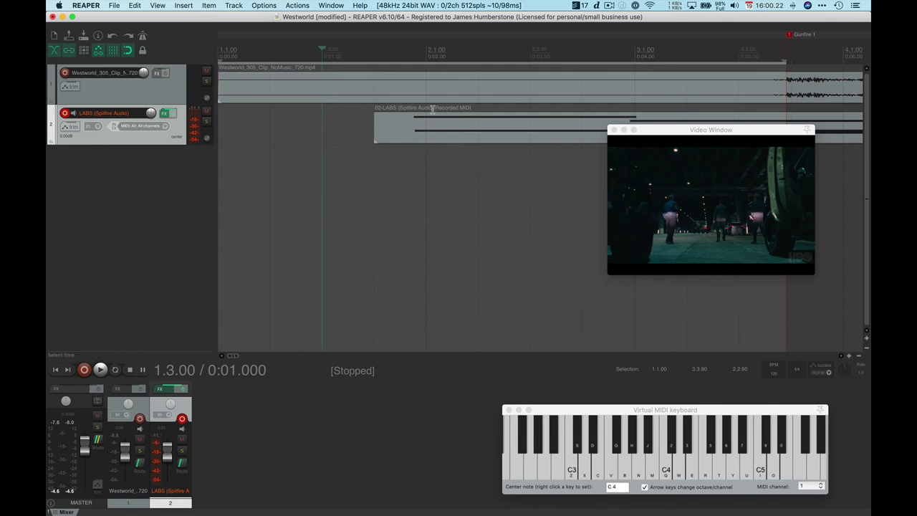
drag(433, 108, 303, 119)
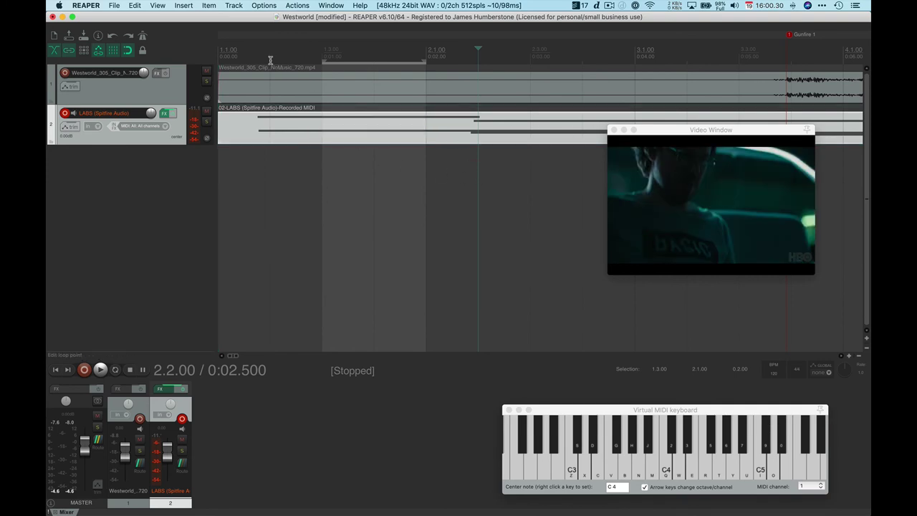
- Play the trimmed cello part from 1.1.00, then bring up the Track menu
click(227, 53)
key(space)
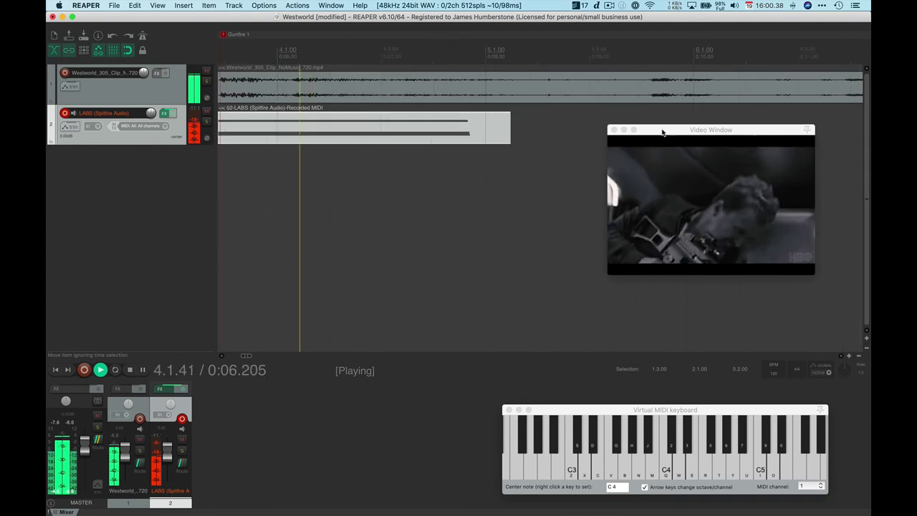
key(space)
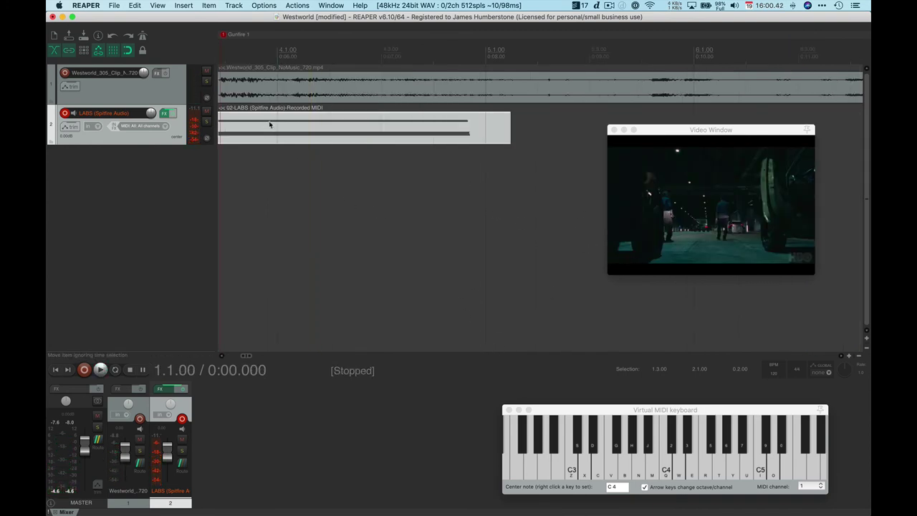
scroll(341, 170, left, 10)
scroll(342, 170, up, 1)
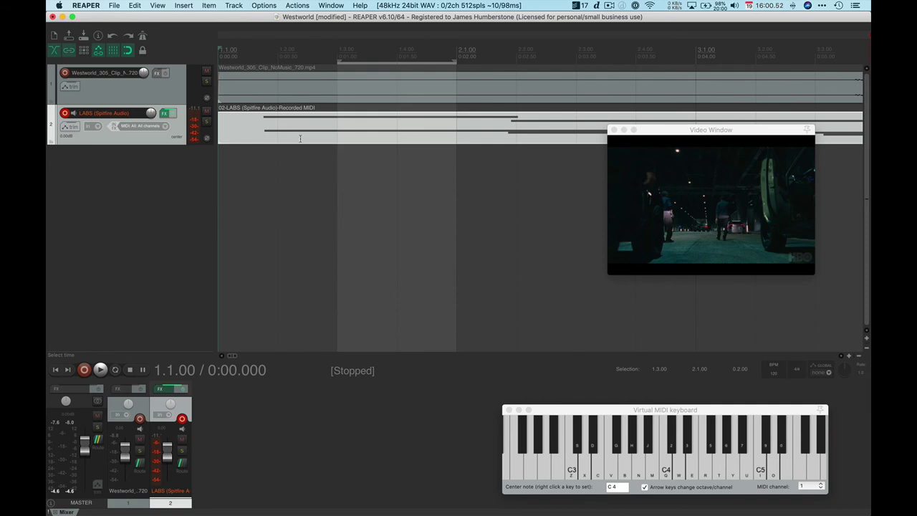
click(235, 6)
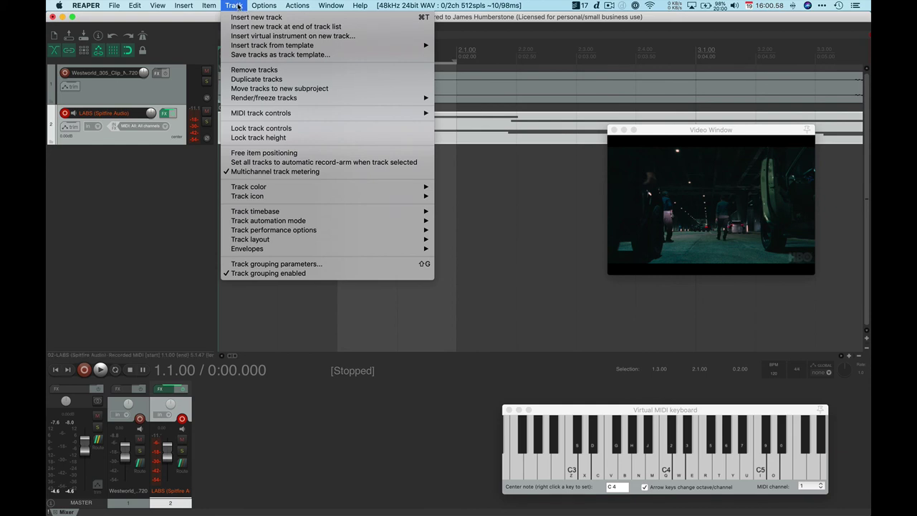
- Insert a new virtual instrument track with AUi: LABS
click(242, 36)
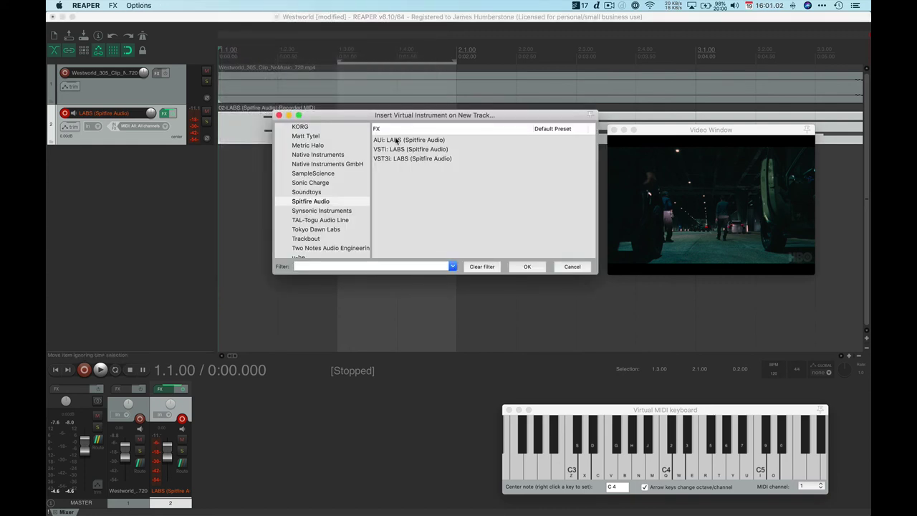
click(394, 140)
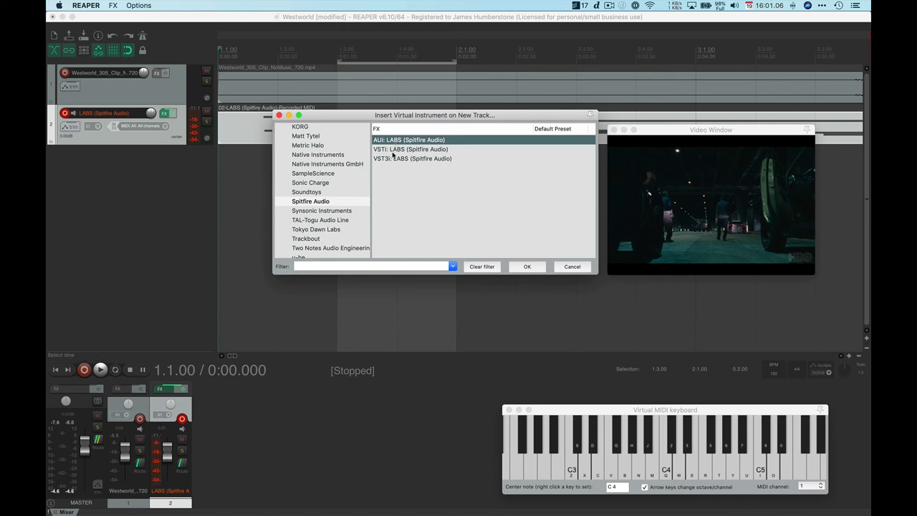
double_click(383, 141)
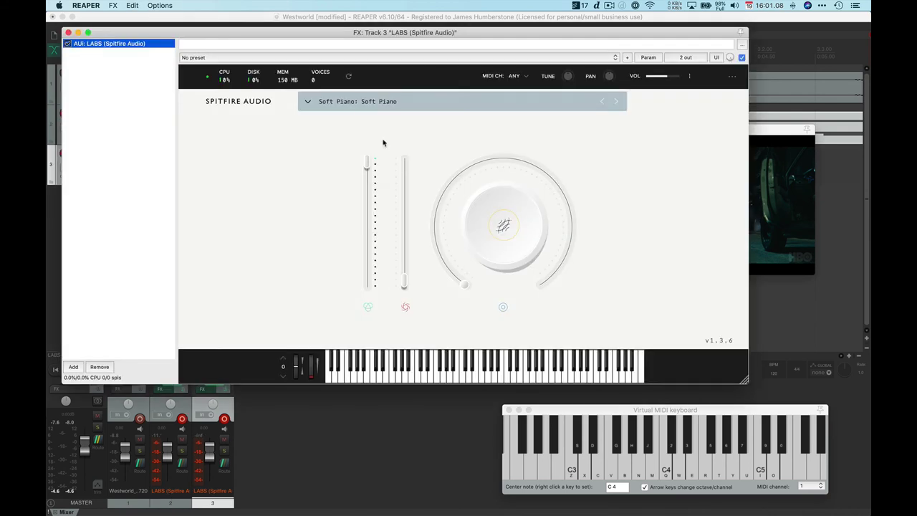
- Load the Strings 2: Bartok Pizz Ensemble preset and move the LABS window down
click(308, 102)
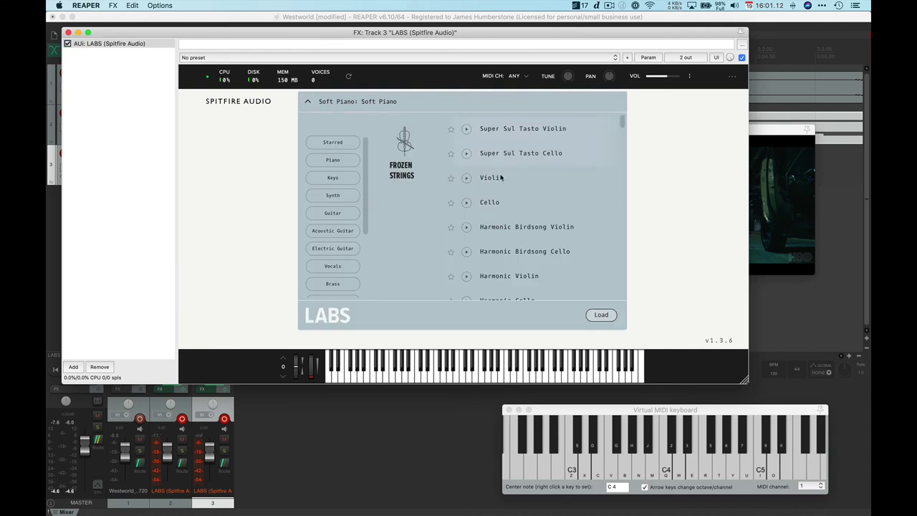
scroll(498, 221, down, 3)
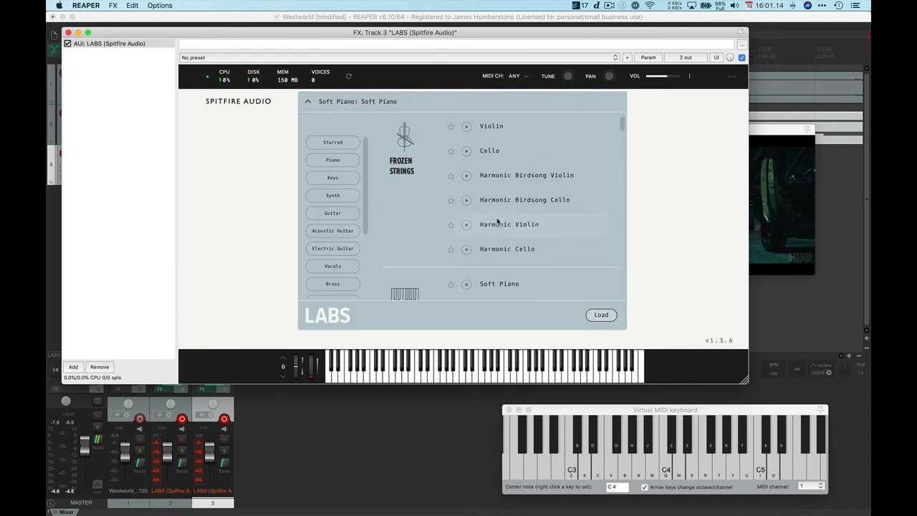
scroll(498, 219, down, 5)
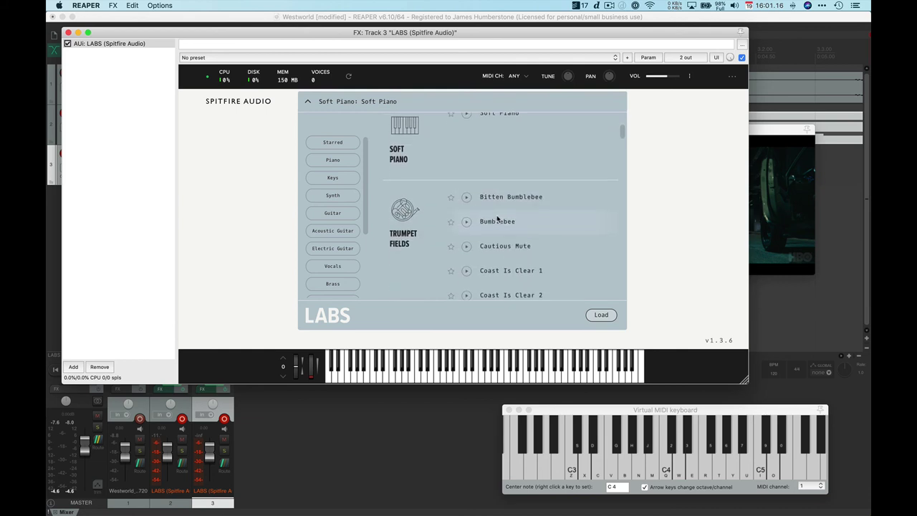
scroll(499, 217, down, 4)
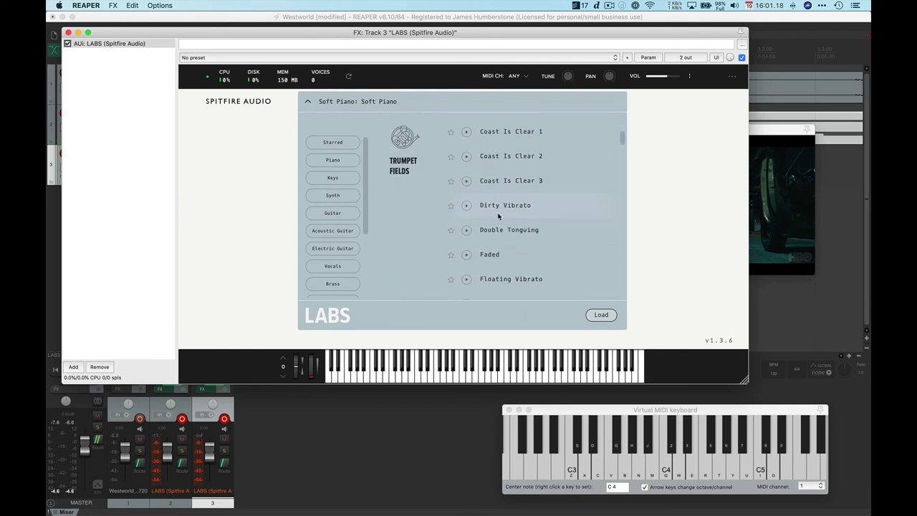
scroll(326, 225, down, 3)
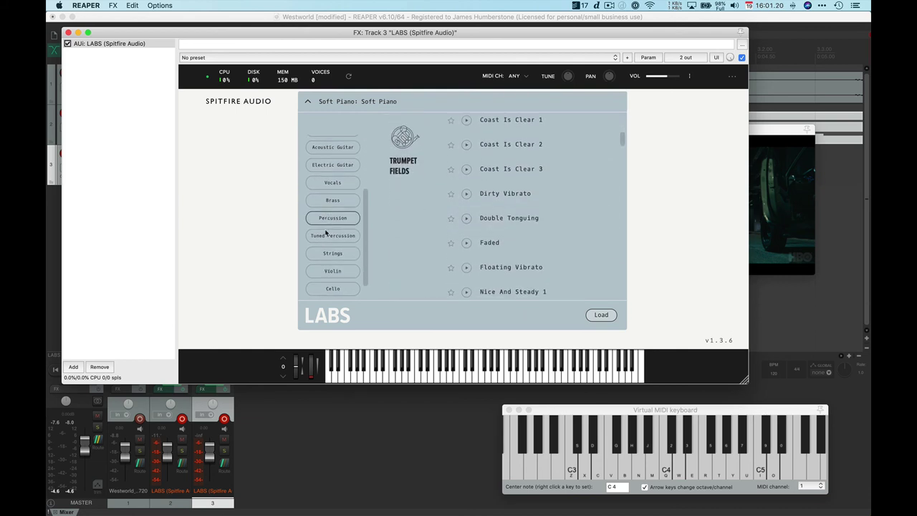
click(332, 253)
scroll(545, 207, down, 5)
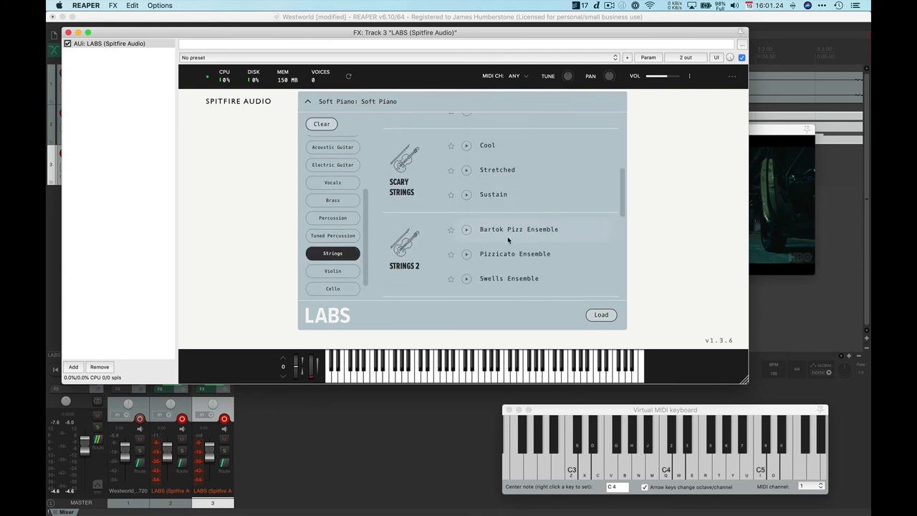
click(493, 229)
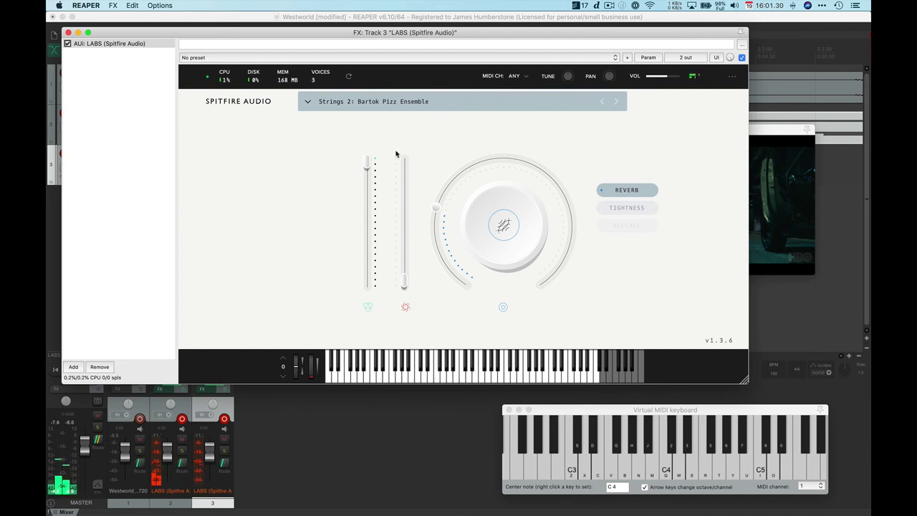
drag(162, 37, 303, 309)
- Disarm track 2 and adjust the Bartok Pizz Ensemble reverb amount
click(65, 113)
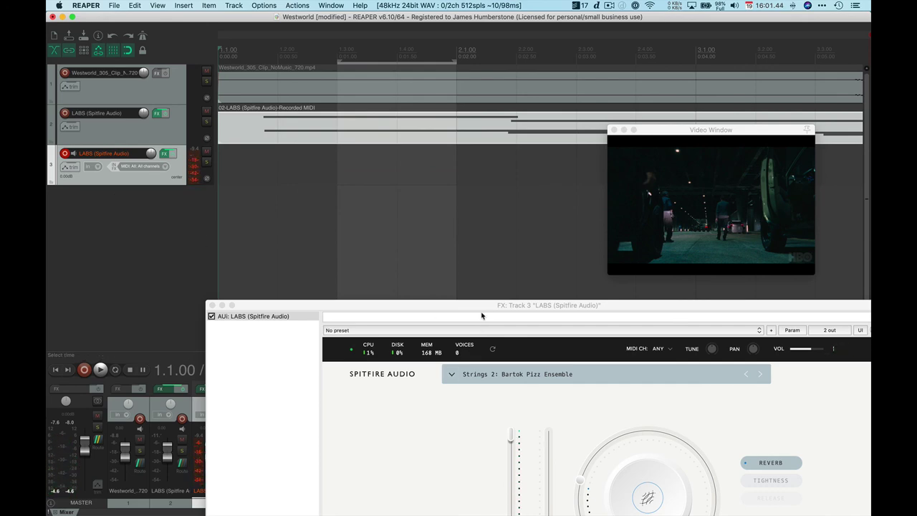
drag(477, 307, 381, 120)
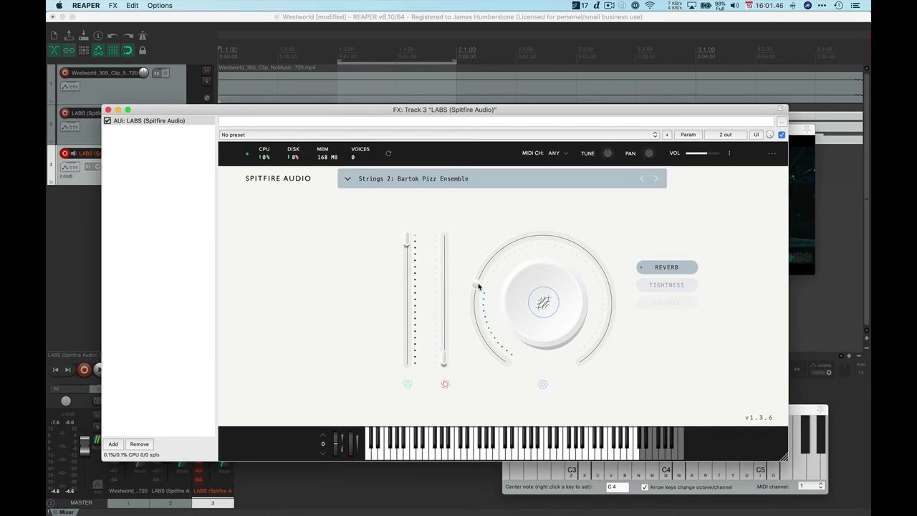
drag(479, 286, 479, 280)
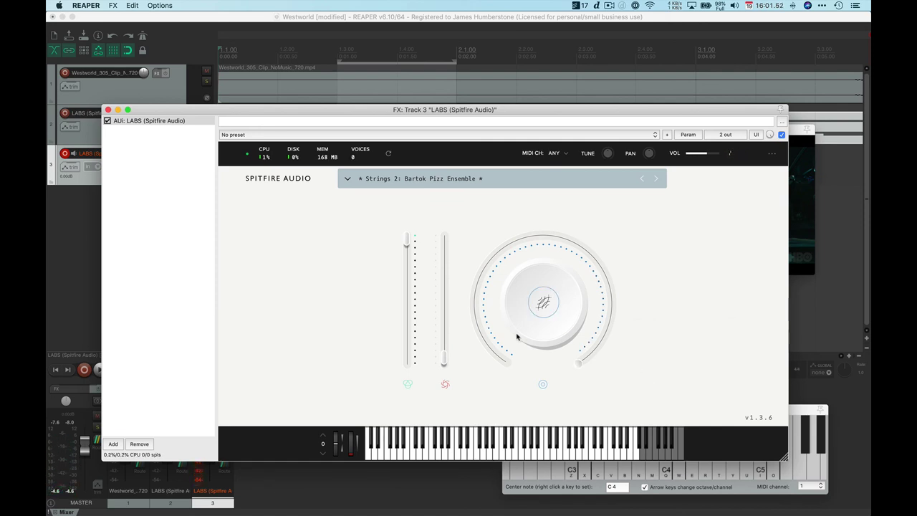
drag(579, 362, 646, 290)
- Switch the knob to Tightness and adjust it, leaving the dial near 39% and second level 0%
mouse_move(547, 303)
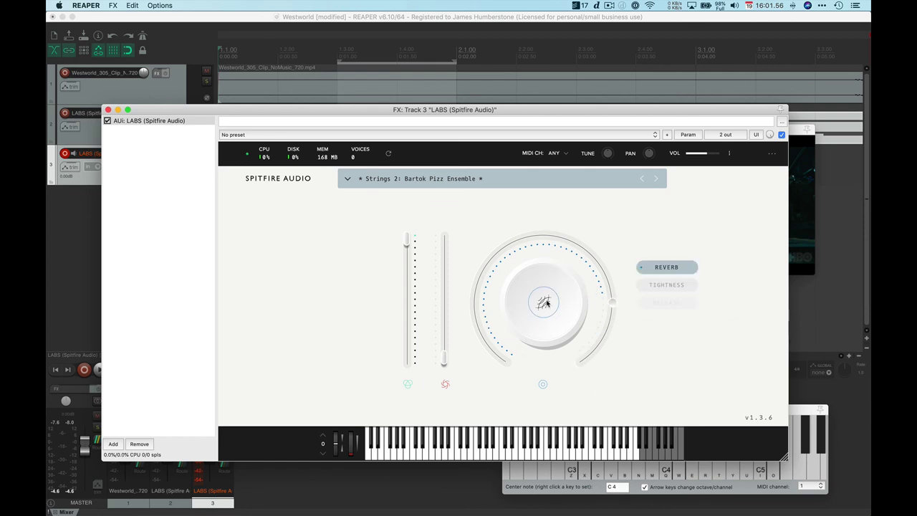
click(659, 286)
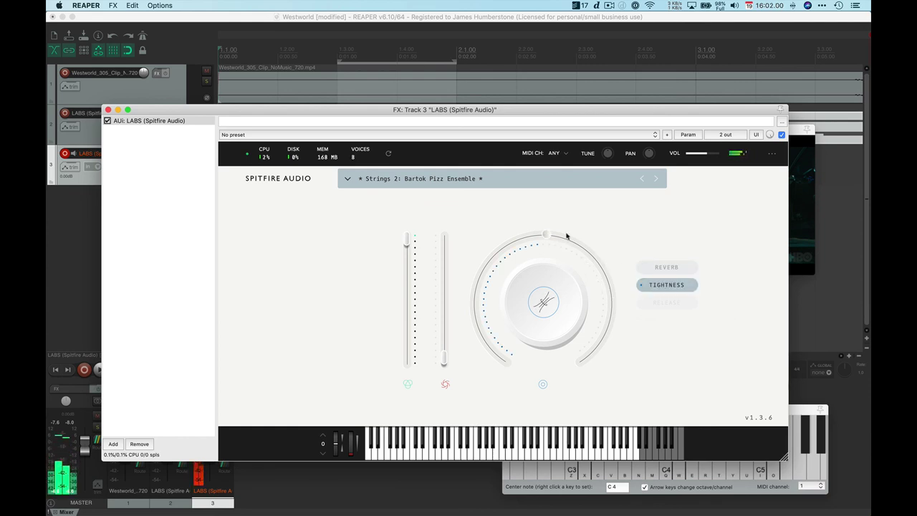
mouse_move(548, 239)
drag(549, 239, 510, 247)
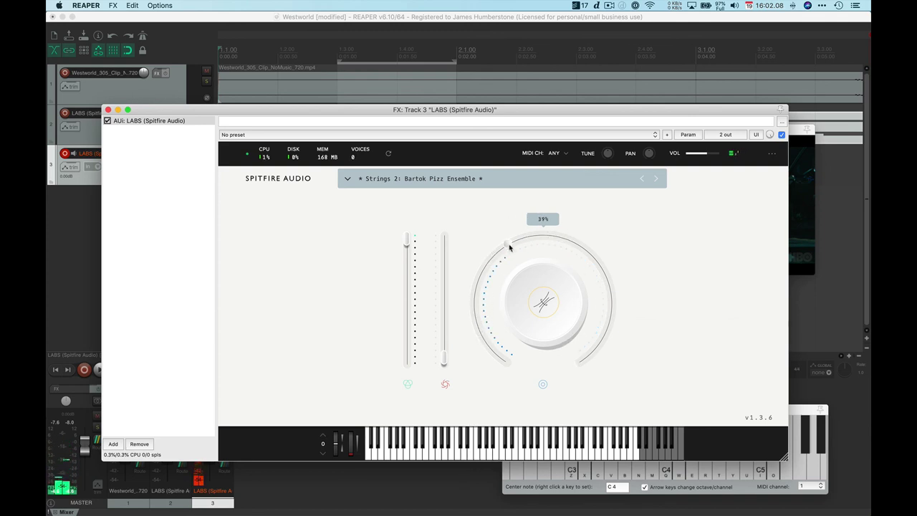
mouse_move(450, 360)
mouse_down()
mouse_move(444, 191)
mouse_move(444, 365)
mouse_up()
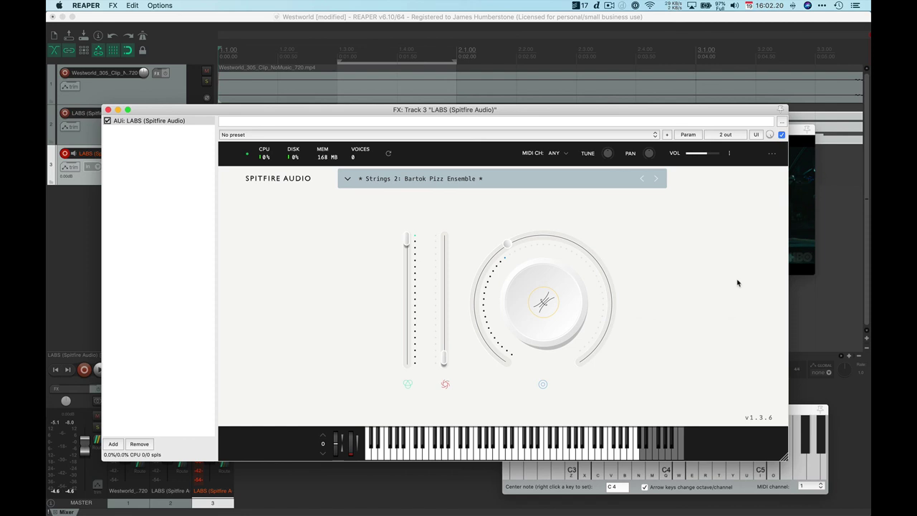
- Close the instrument window and set the play position to 1.4.00 after checking the video near 2.3.00
click(108, 110)
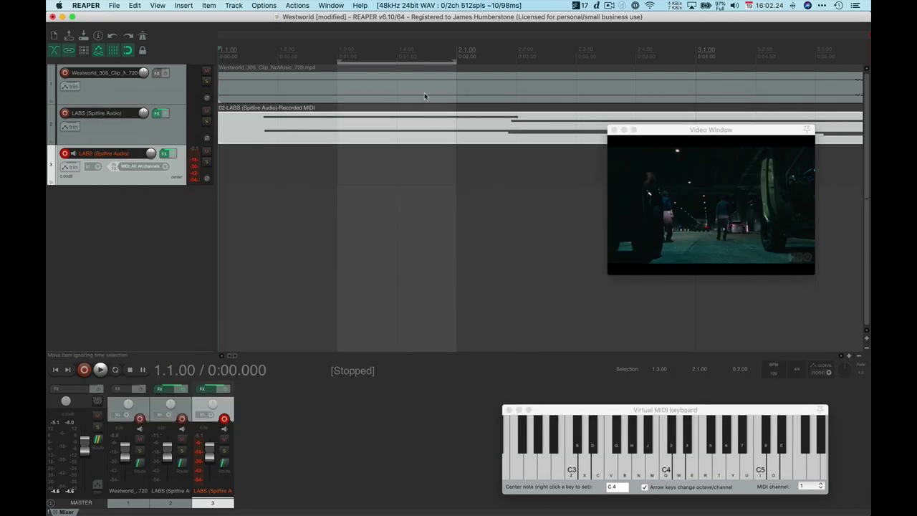
click(416, 52)
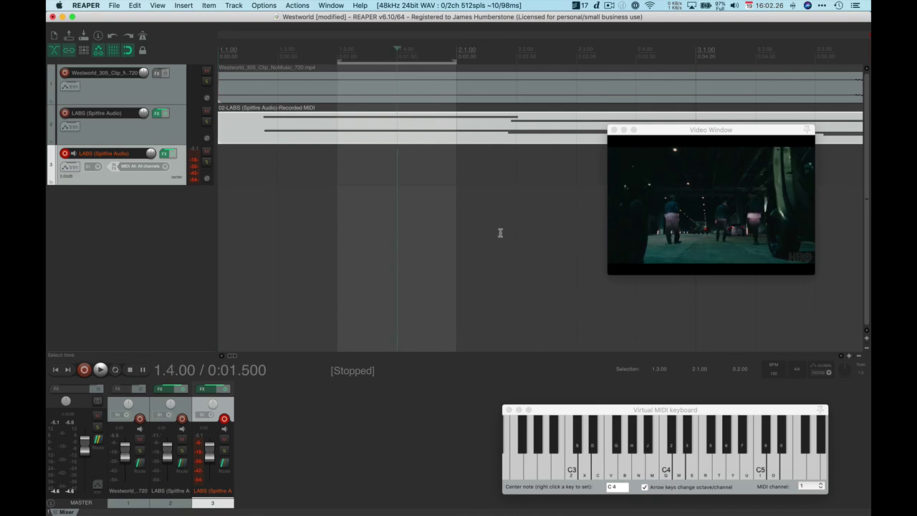
scroll(500, 232, down, 2)
scroll(500, 232, down, 5)
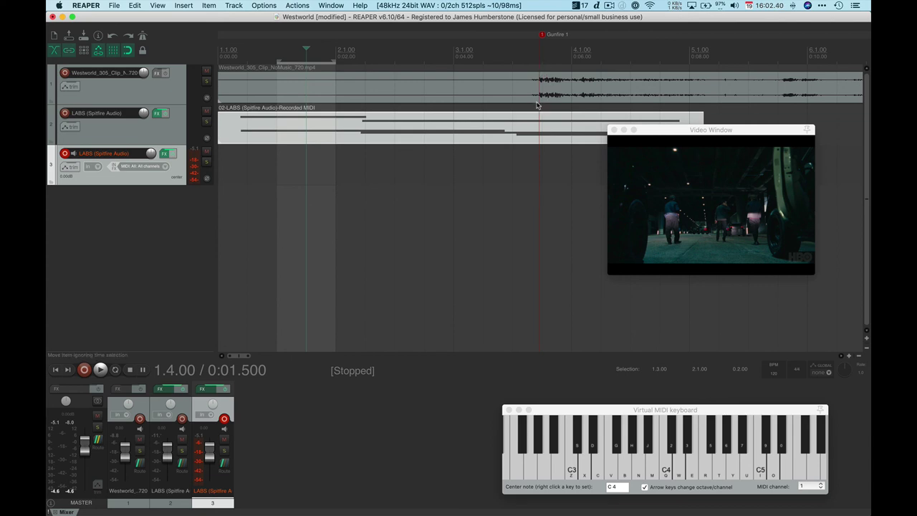
click(399, 164)
click(315, 131)
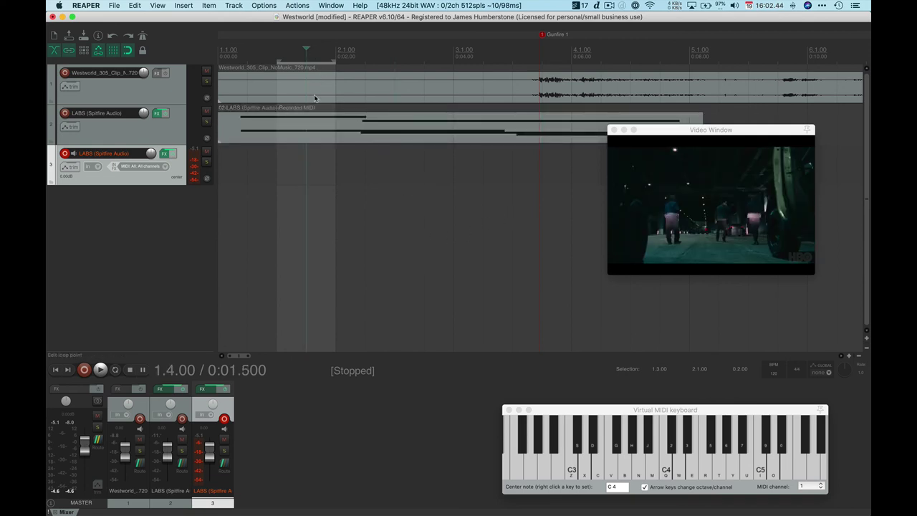
- Record the pizzicato MIDI part on track 3 starting at 1.4.00
click(84, 369)
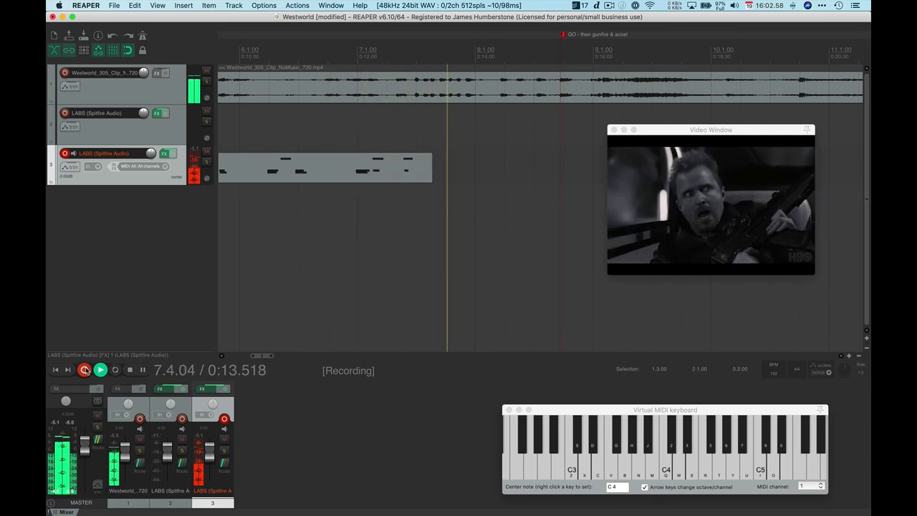
key(space)
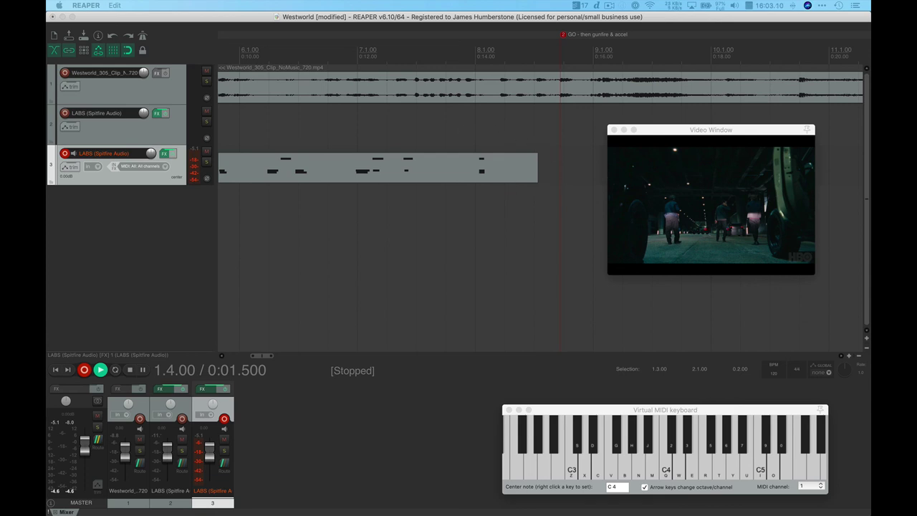
scroll(393, 225, left, 10)
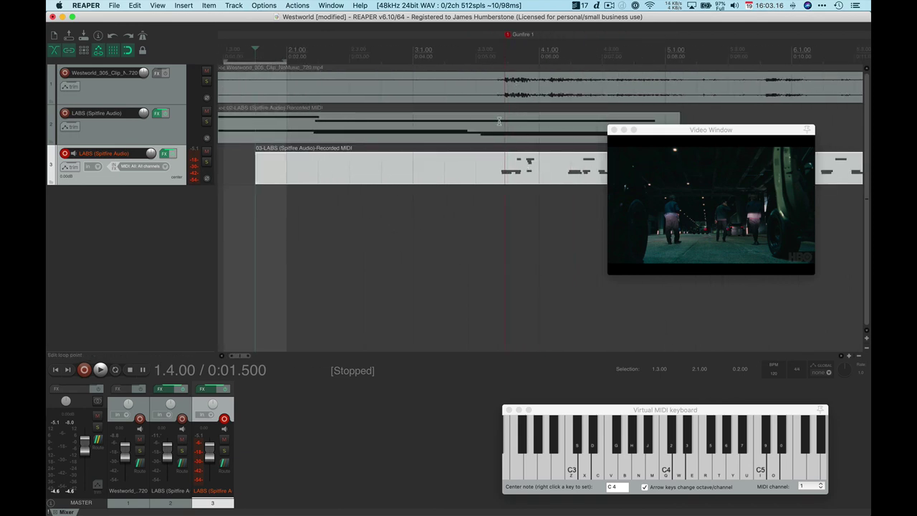
- Move the play position to 3.4.00 at Gunfire 1 and test dragging track 3's pizzicato item
click(509, 169)
mouse_move(519, 163)
mouse_down()
mouse_move(537, 169)
mouse_move(512, 167)
mouse_up()
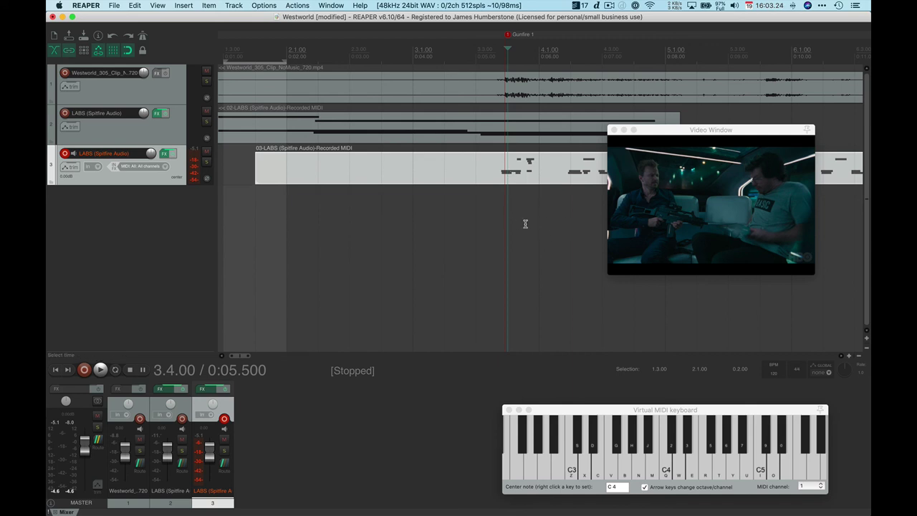